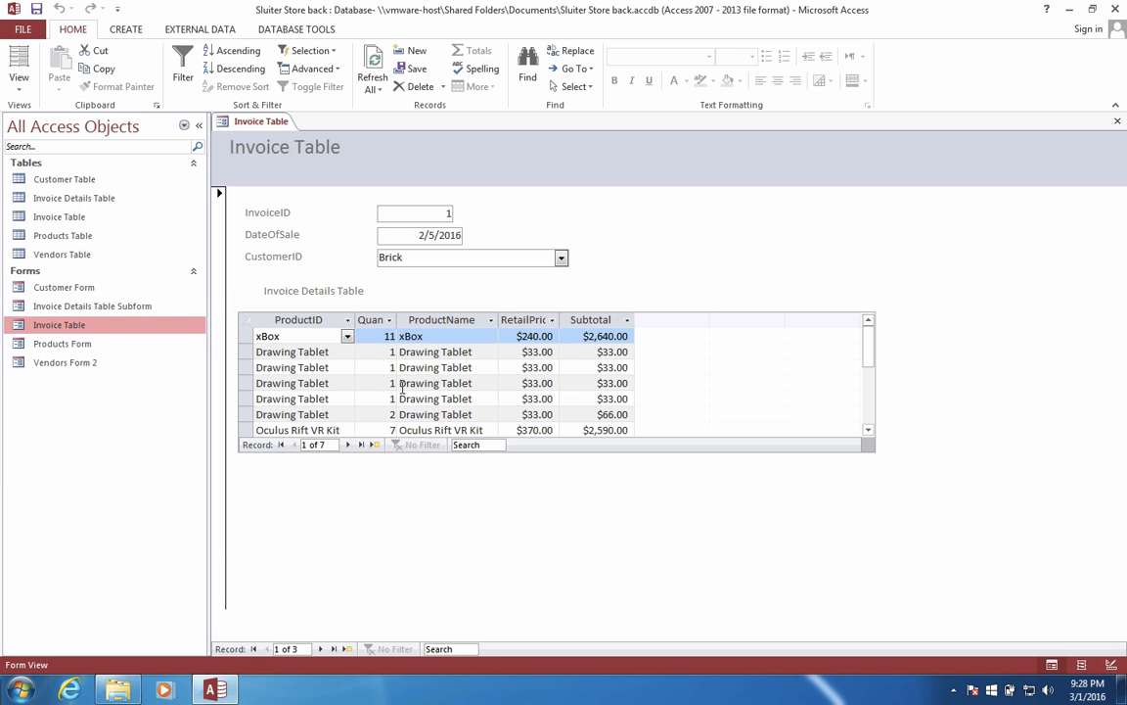
# Step: Close the Invoice Table form and open the Invoice Details Table Subform in Design View
pyautogui.rightClick(262, 121)
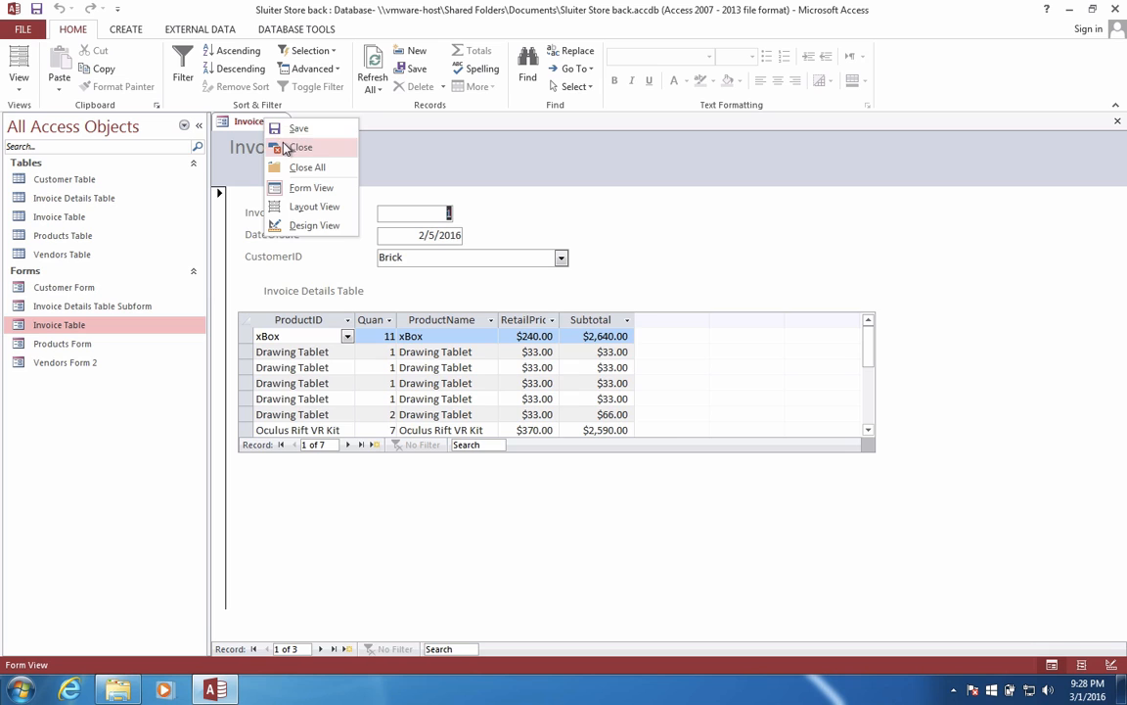
pyautogui.click(286, 147)
pyautogui.click(98, 307)
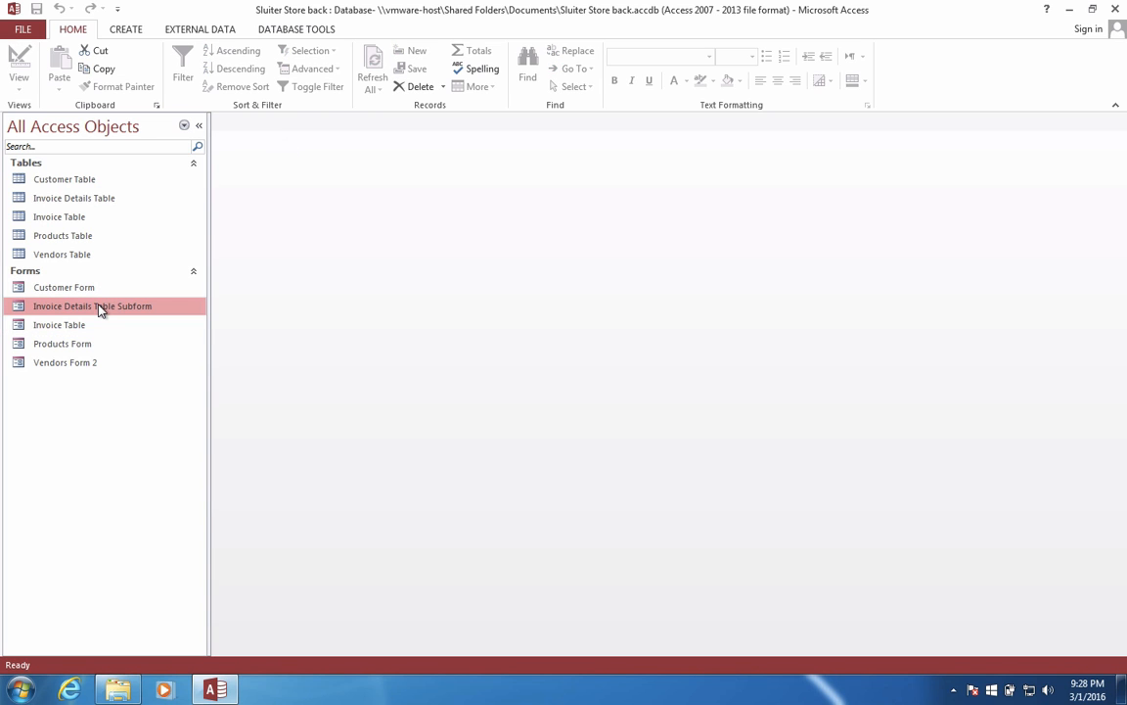
pyautogui.rightClick(99, 309)
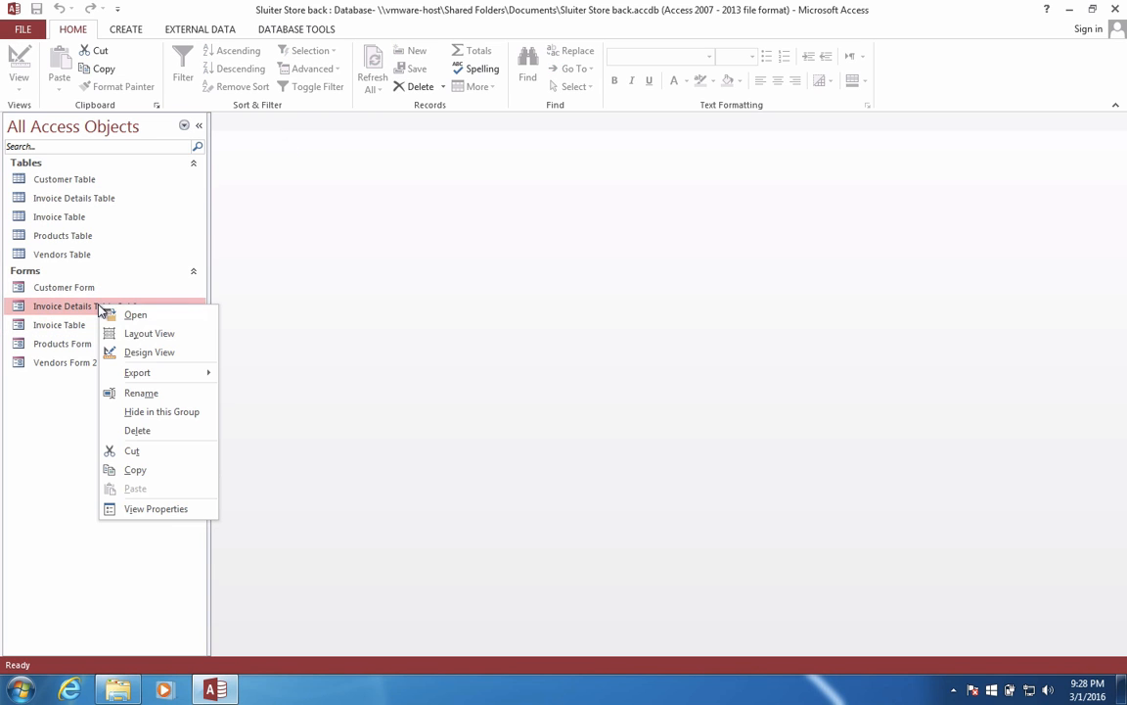
pyautogui.click(134, 354)
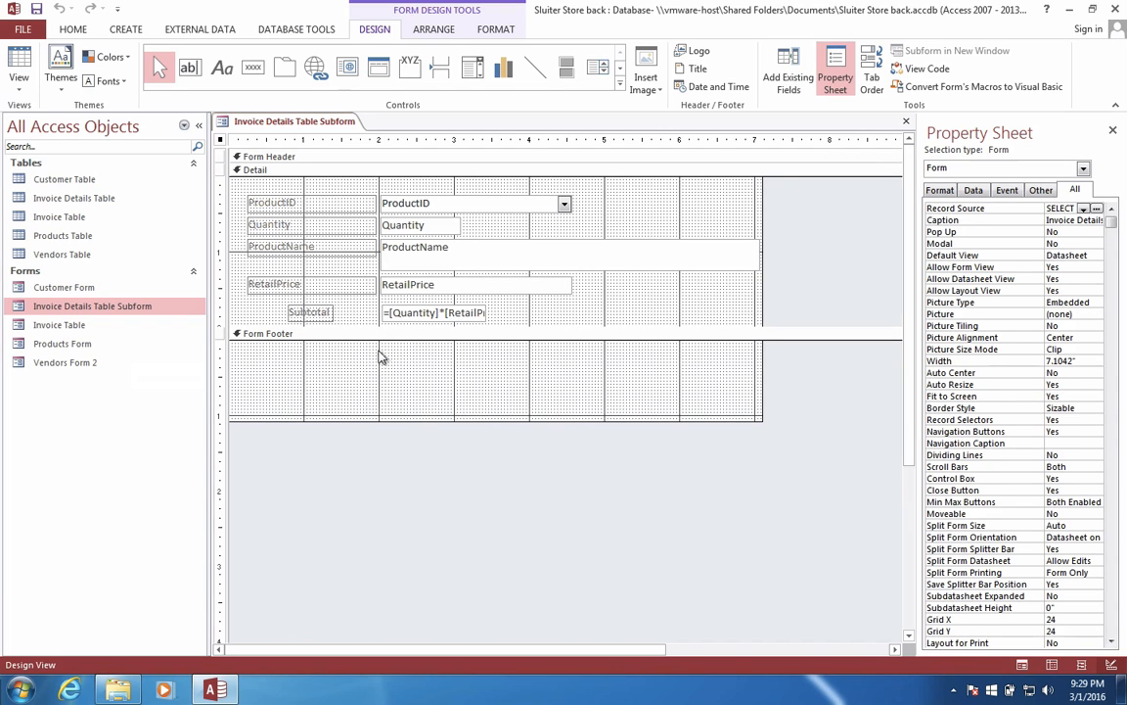
# Step: Slightly extend the Detail section and add a text box named TotalPrice to the subform's Form Footer
pyautogui.moveTo(385, 326)
pyautogui.mouseDown()
pyautogui.moveTo(380, 377)
pyautogui.moveTo(397, 328)
pyautogui.mouseUp()
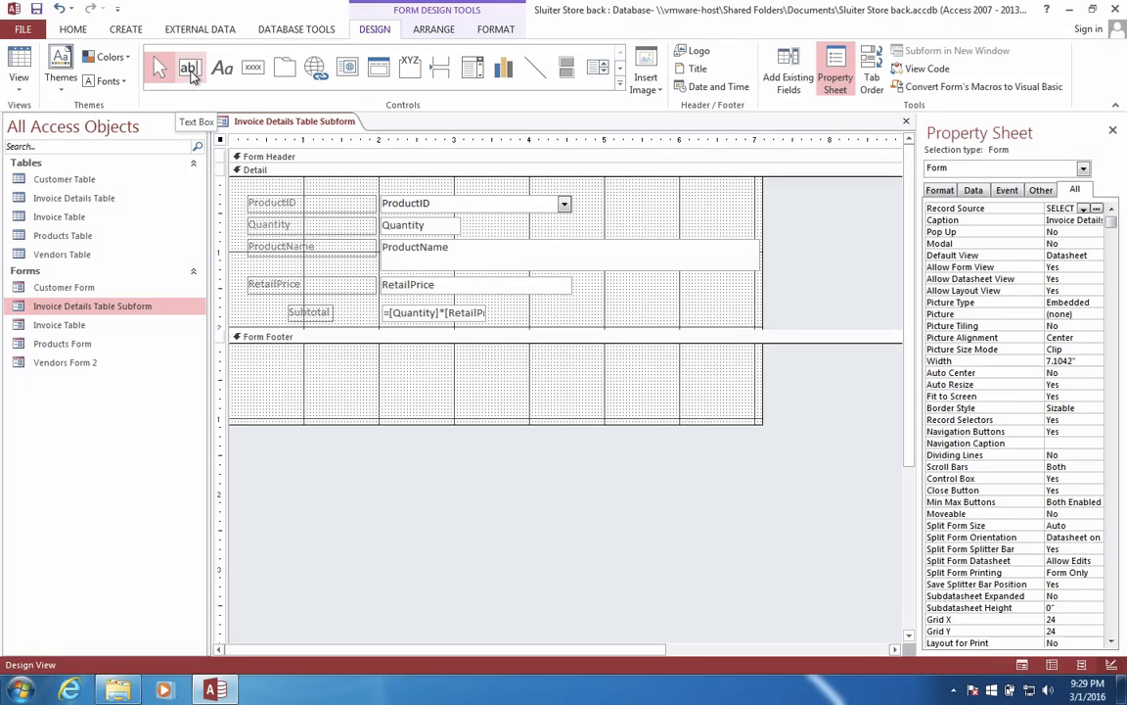
pyautogui.click(190, 69)
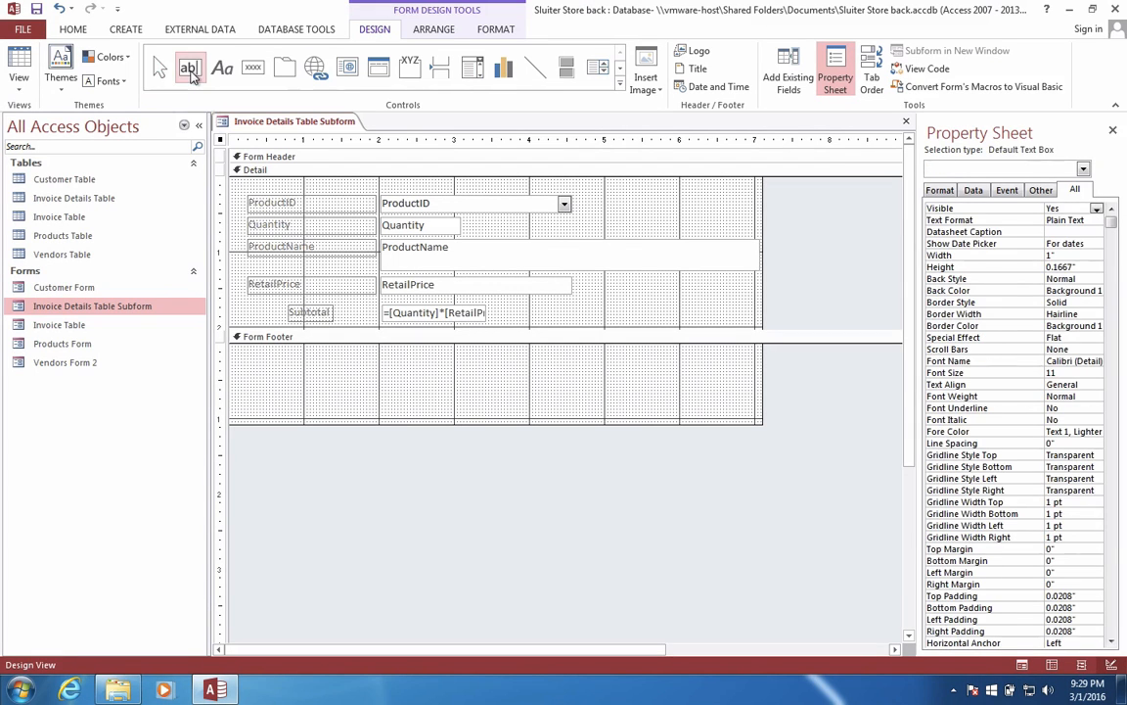
pyautogui.click(382, 360)
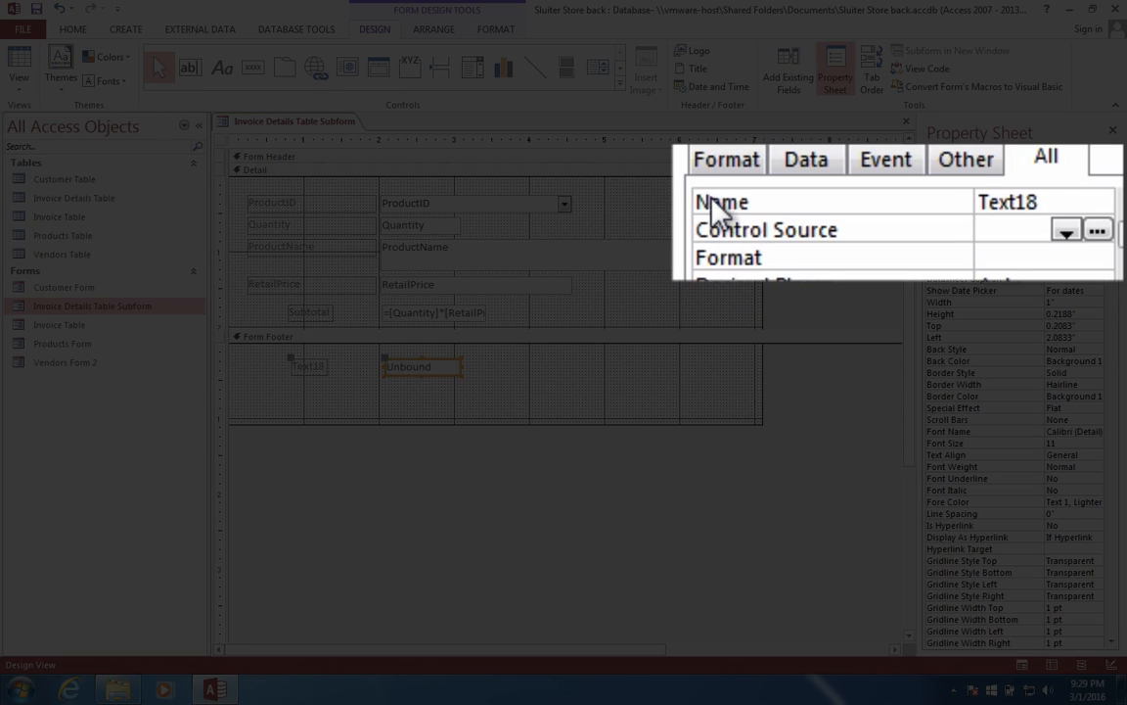
pyautogui.click(1013, 212)
pyautogui.write('Total')
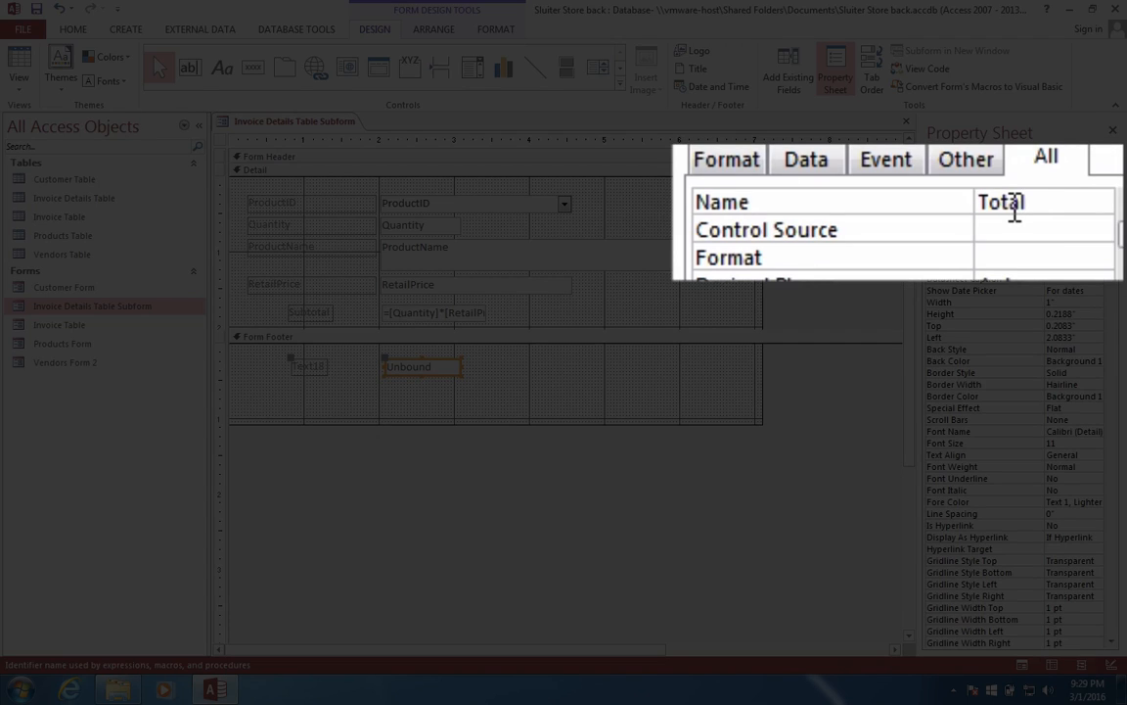
pyautogui.write('Price')
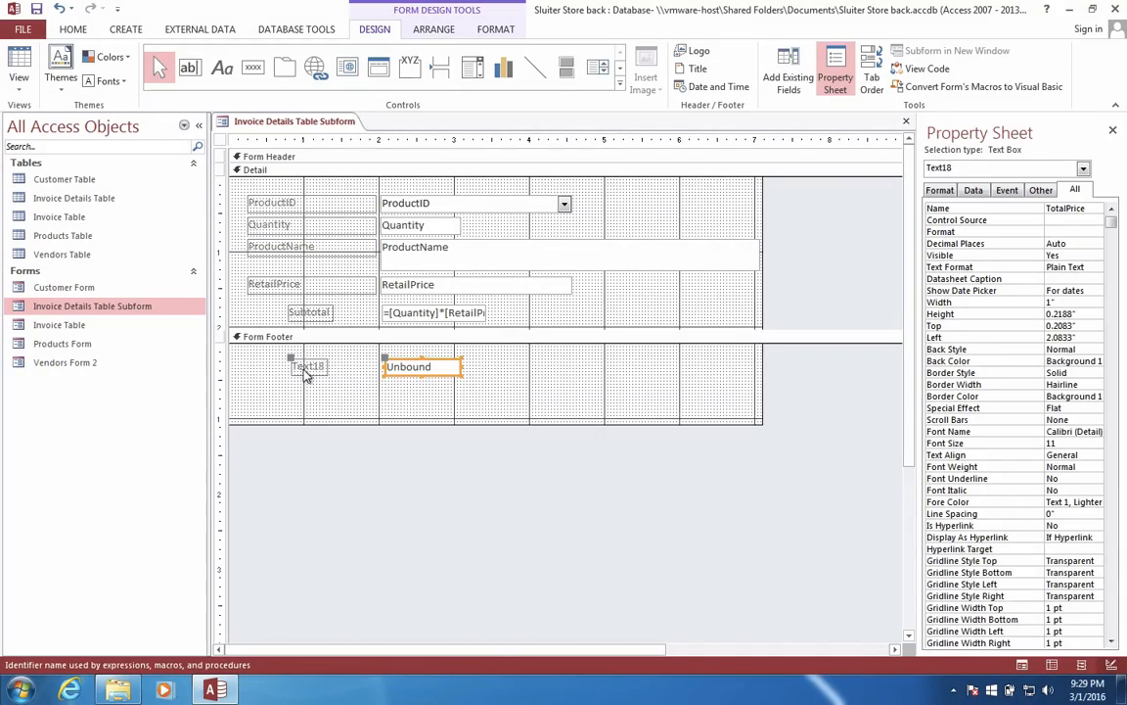
# Step: Change the caption of the new footer text box's label to "Total Price"
pyautogui.click(310, 366)
pyautogui.doubleClick(309, 366)
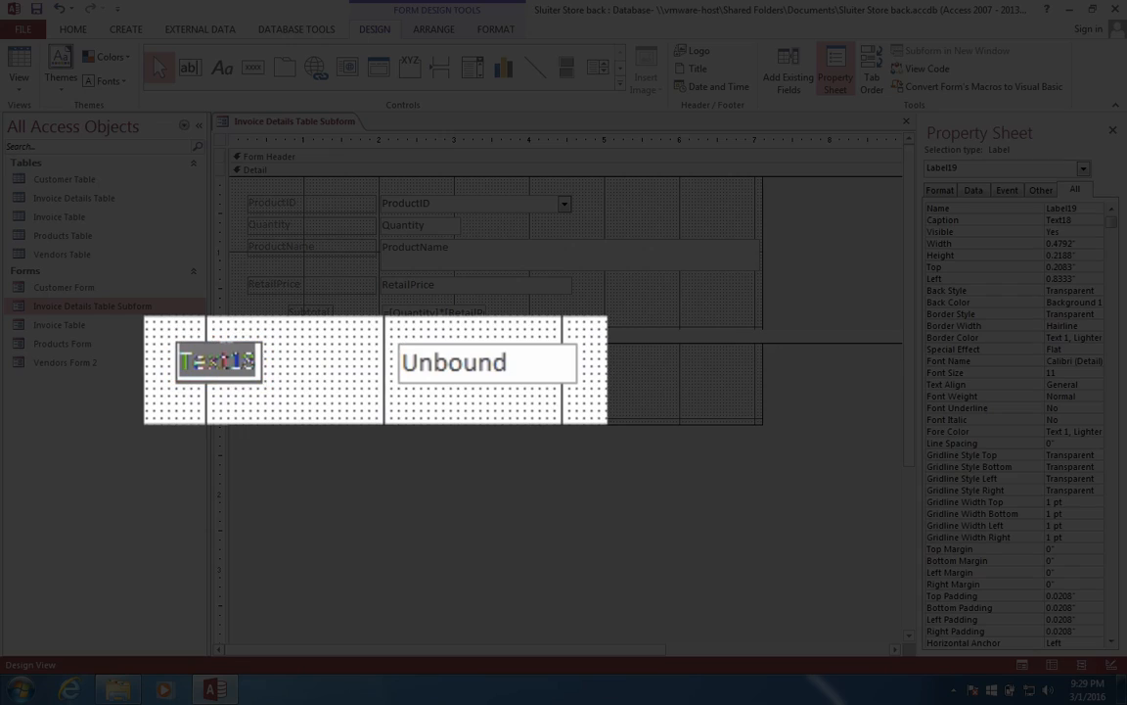
pyautogui.write('Total Pri')
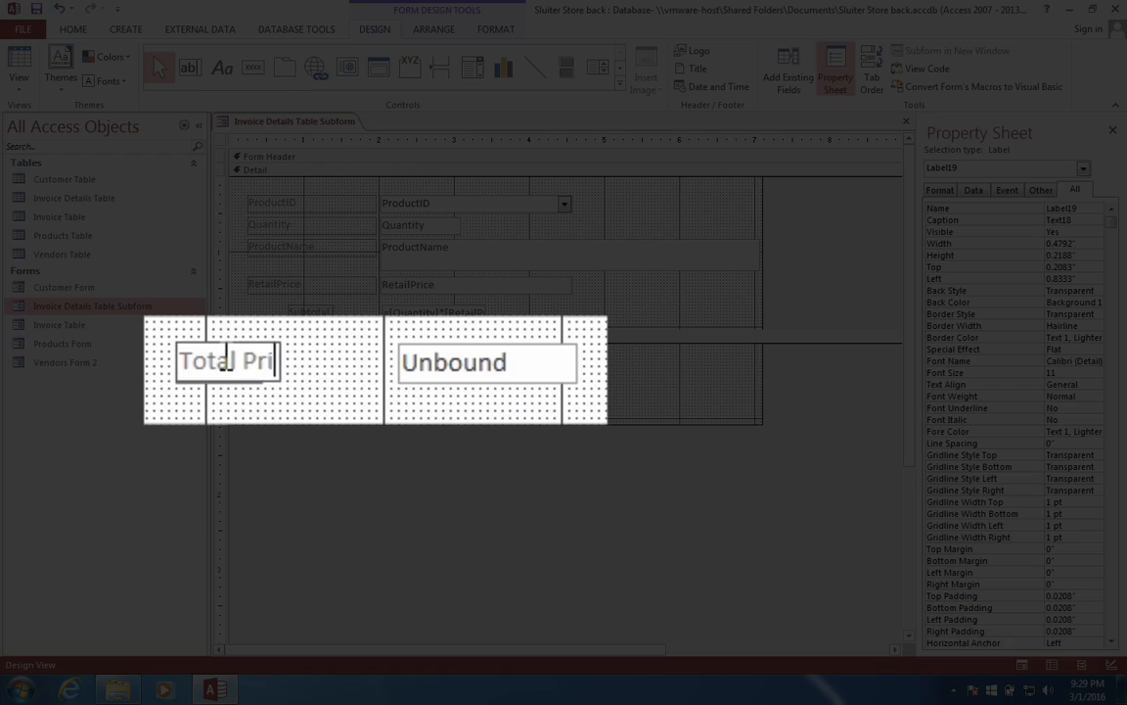
pyautogui.write('ce')
pyautogui.click(399, 376)
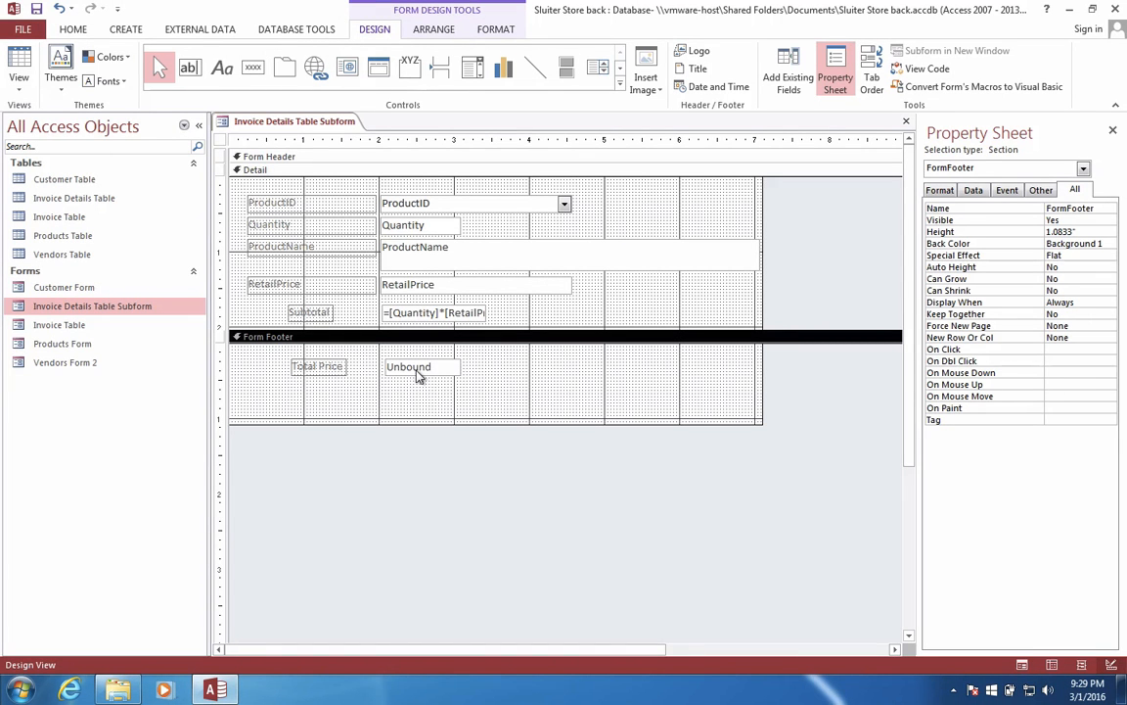
# Step: Open the Expression Builder for the Control Source of the TotalPrice text box in the footer
pyautogui.click(412, 371)
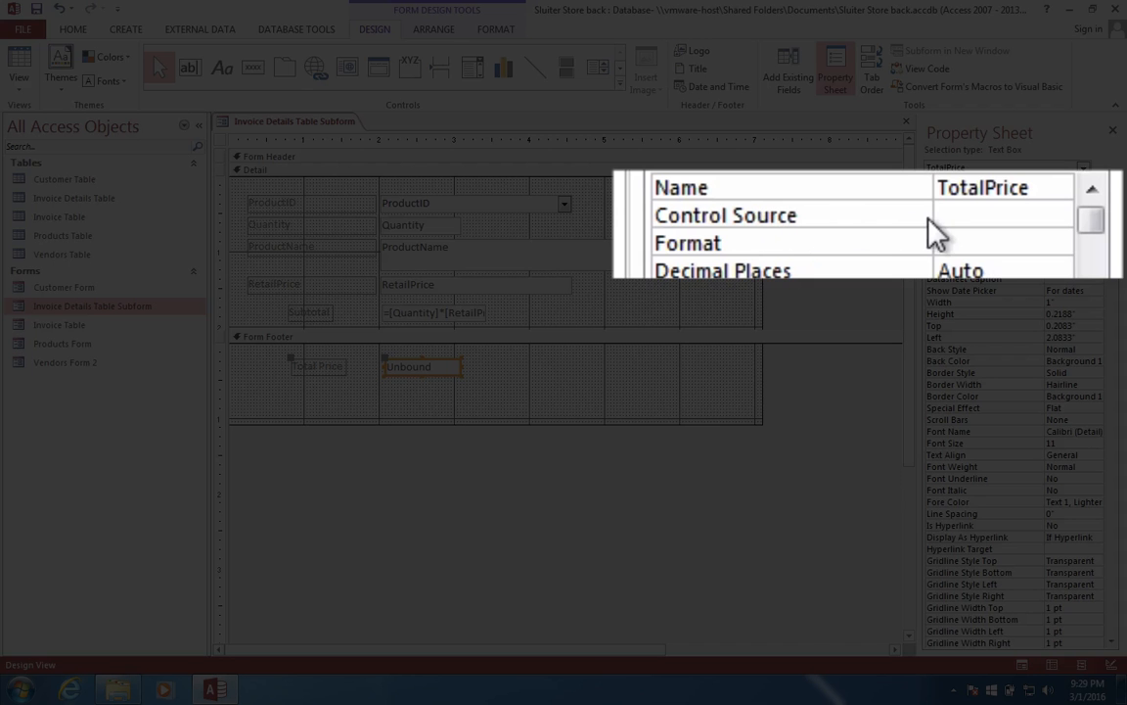
pyautogui.click(852, 231)
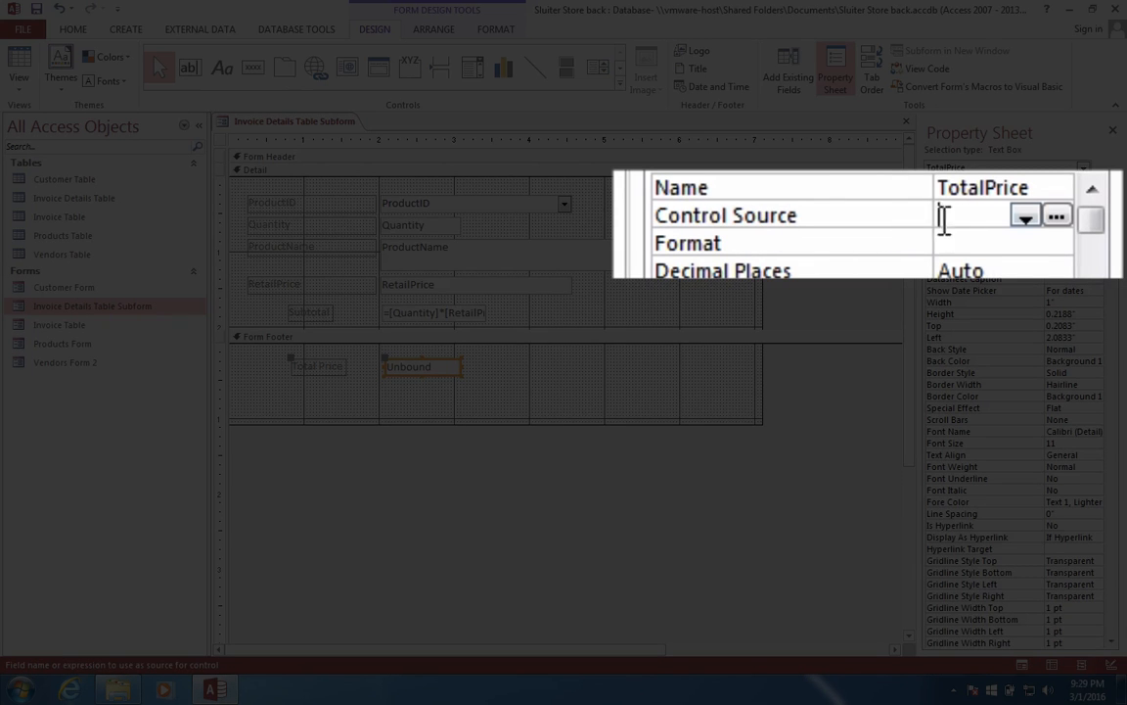
pyautogui.click(1025, 217)
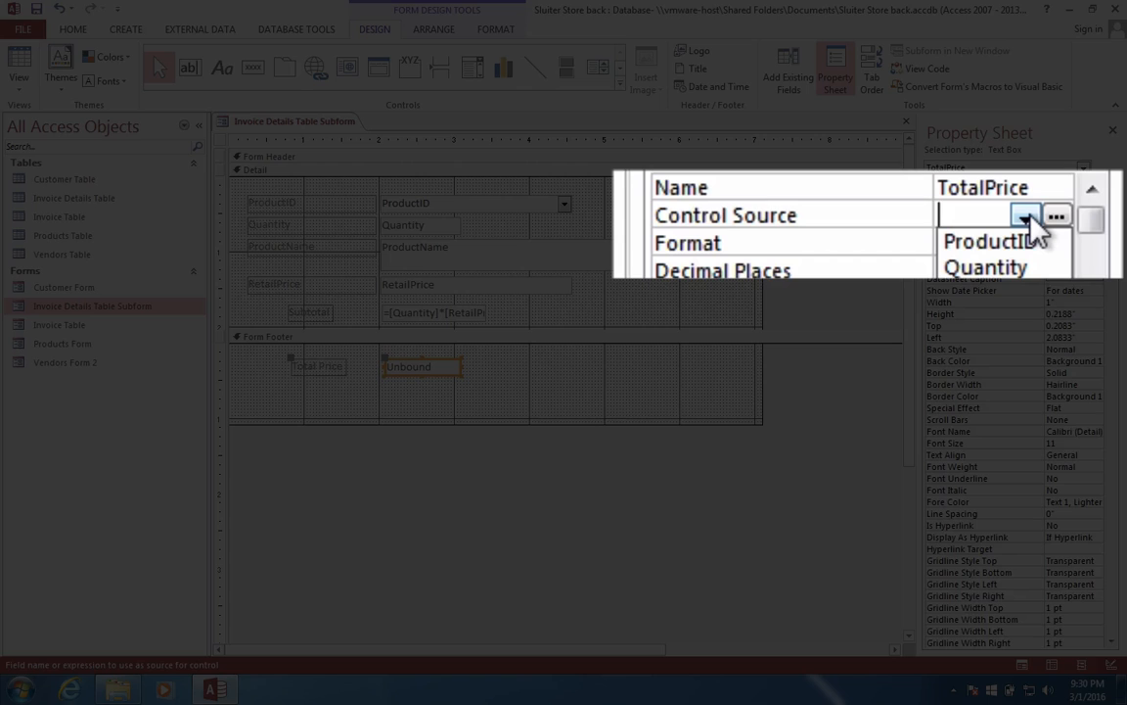
pyautogui.click(1026, 217)
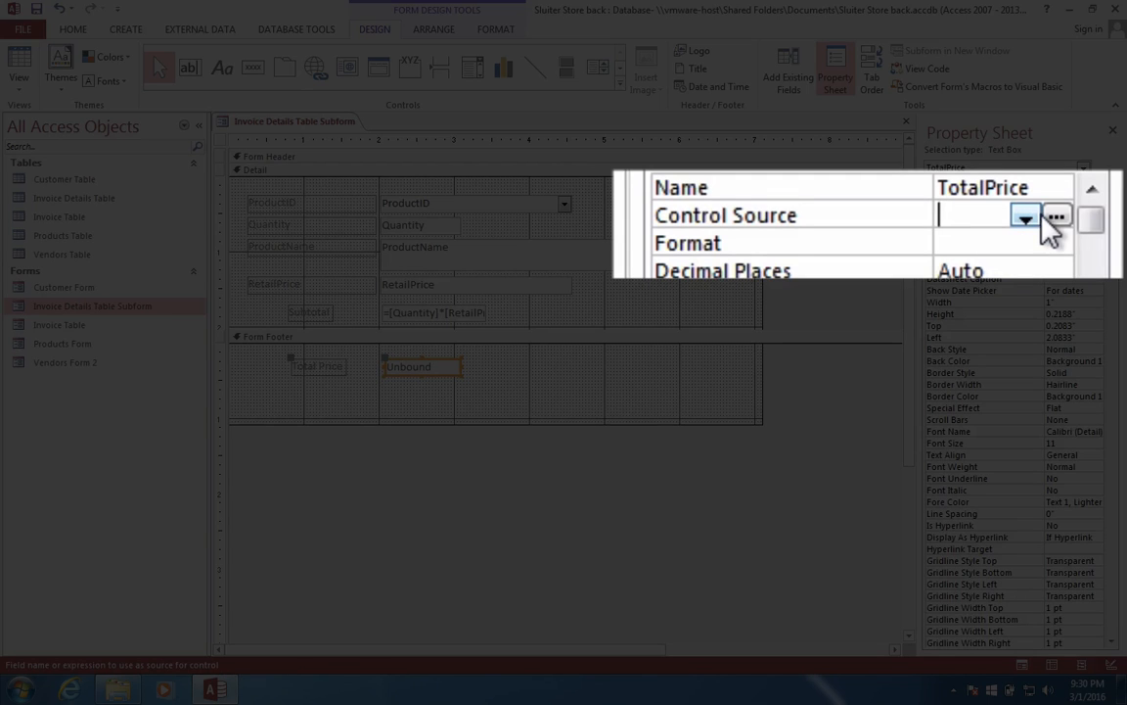
pyautogui.click(1096, 220)
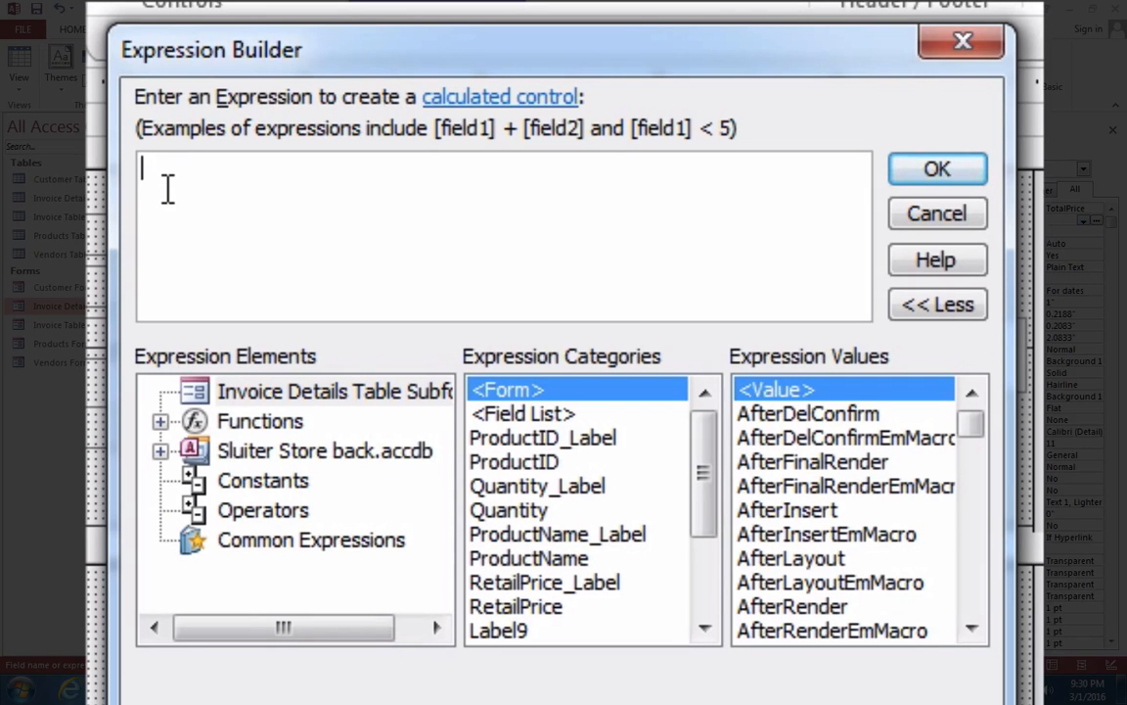
# Step: Build the expression =Sum([Quantity]*[RetailPrice]) and apply it as the TotalPrice text box's control source
pyautogui.write('=s')
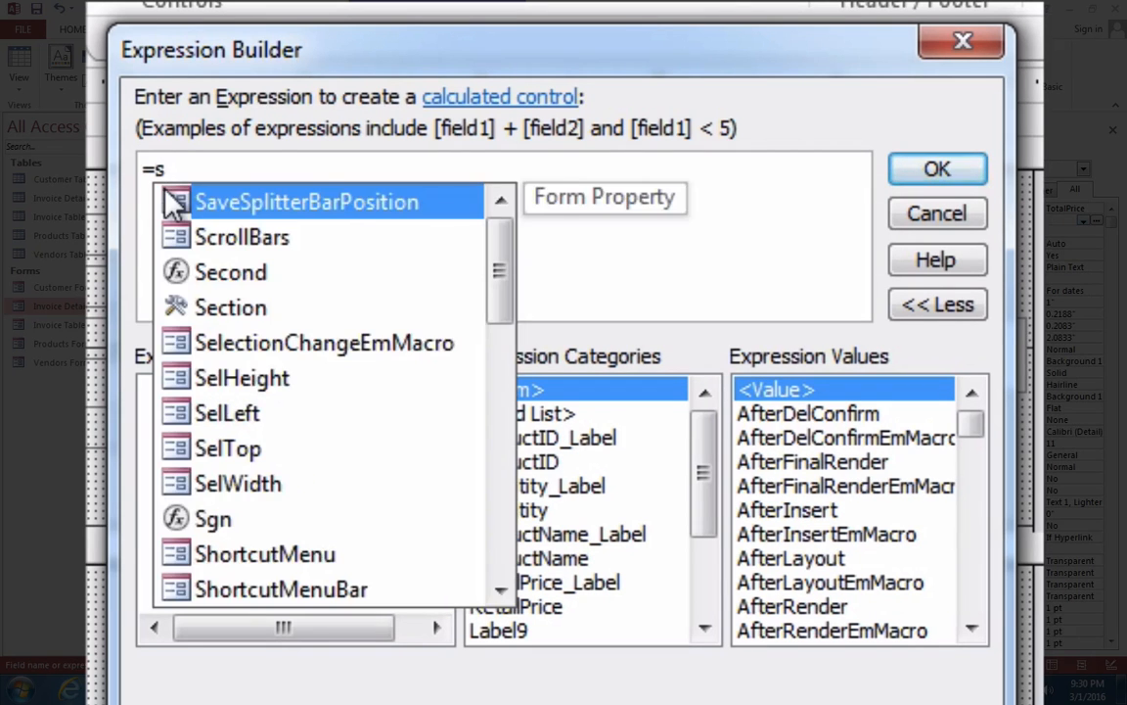
pyautogui.write('um')
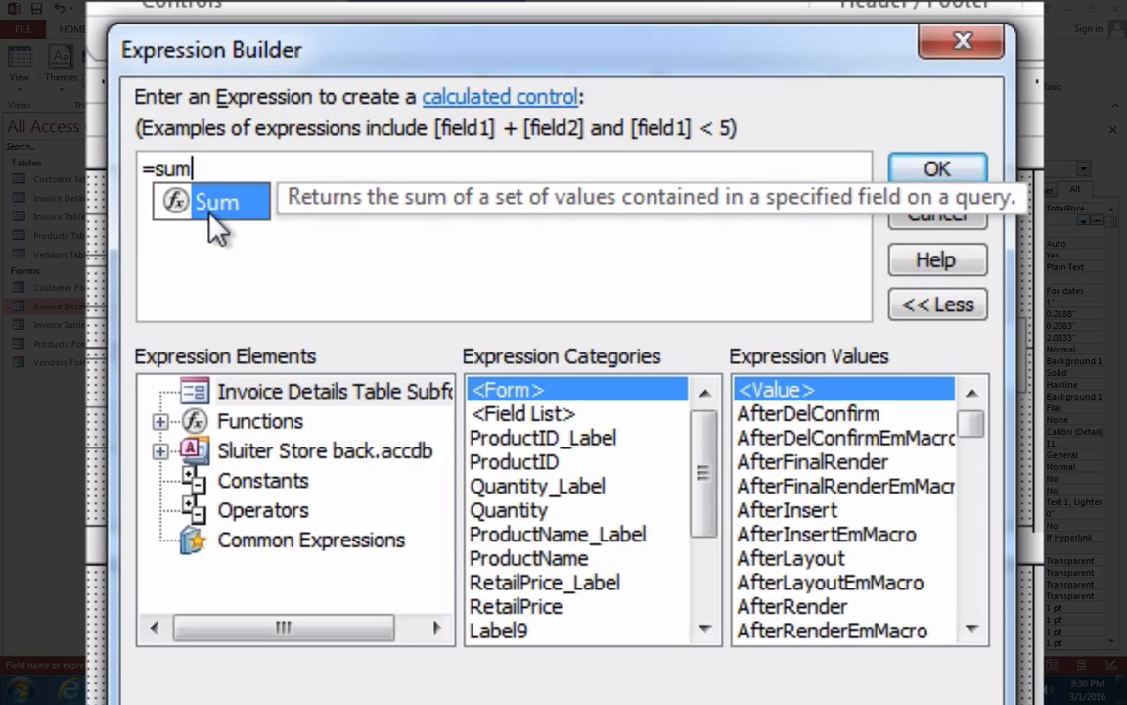
pyautogui.doubleClick(210, 205)
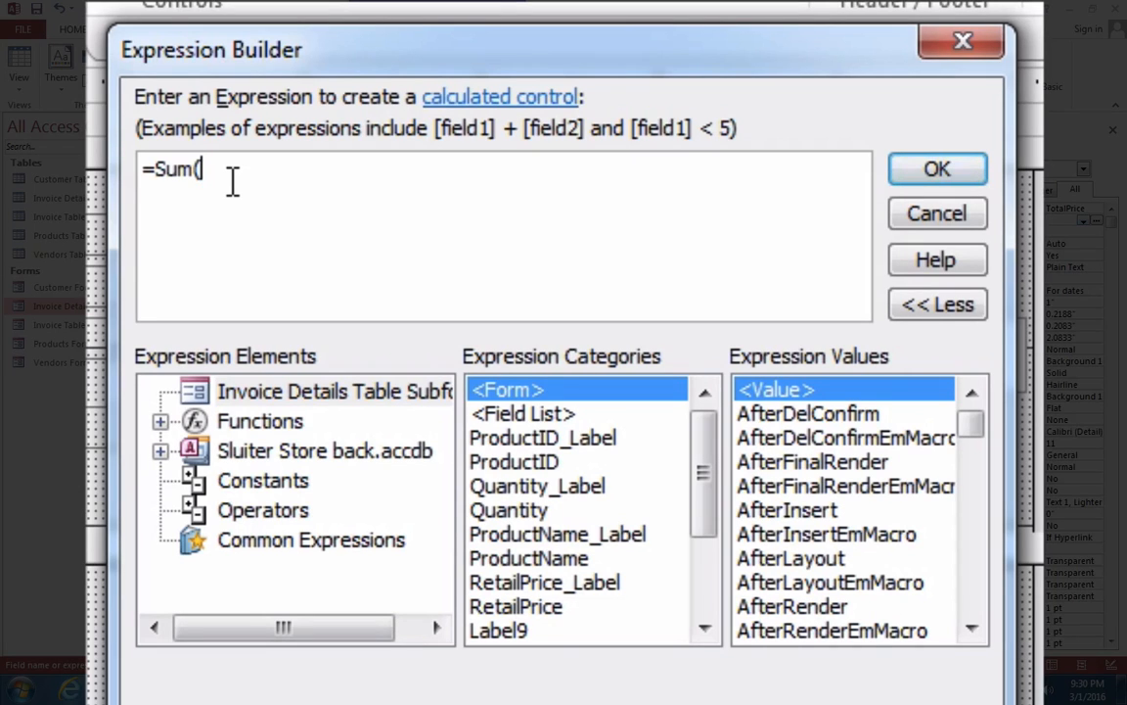
pyautogui.write('[')
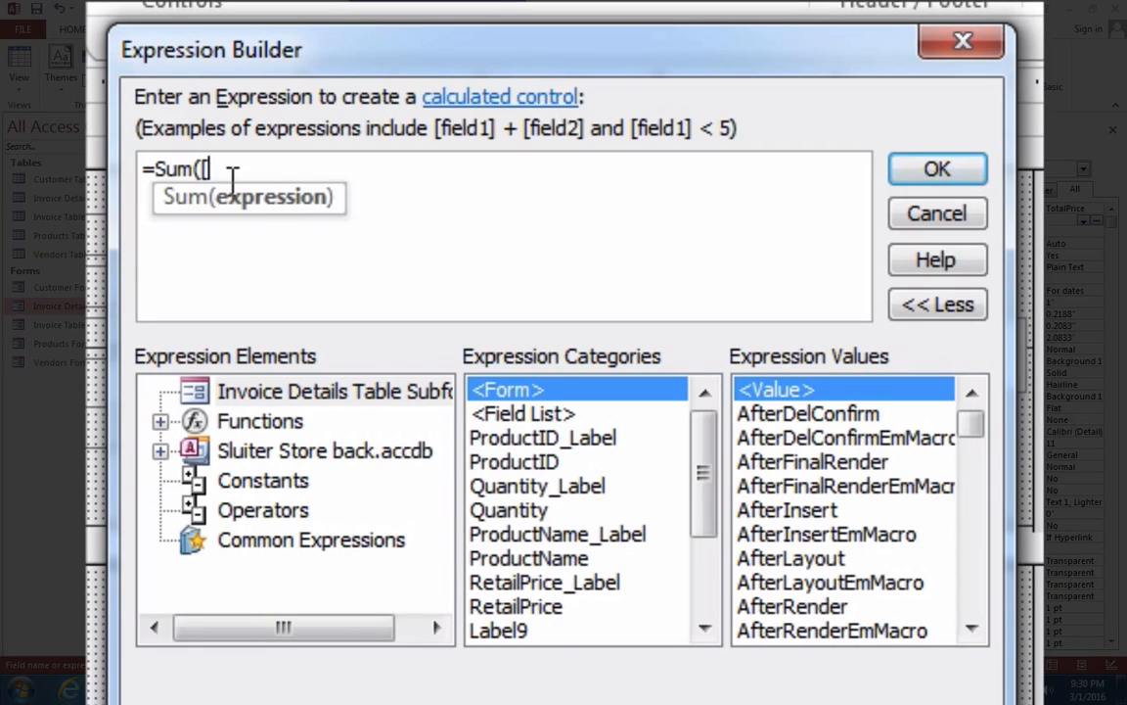
pyautogui.write('q')
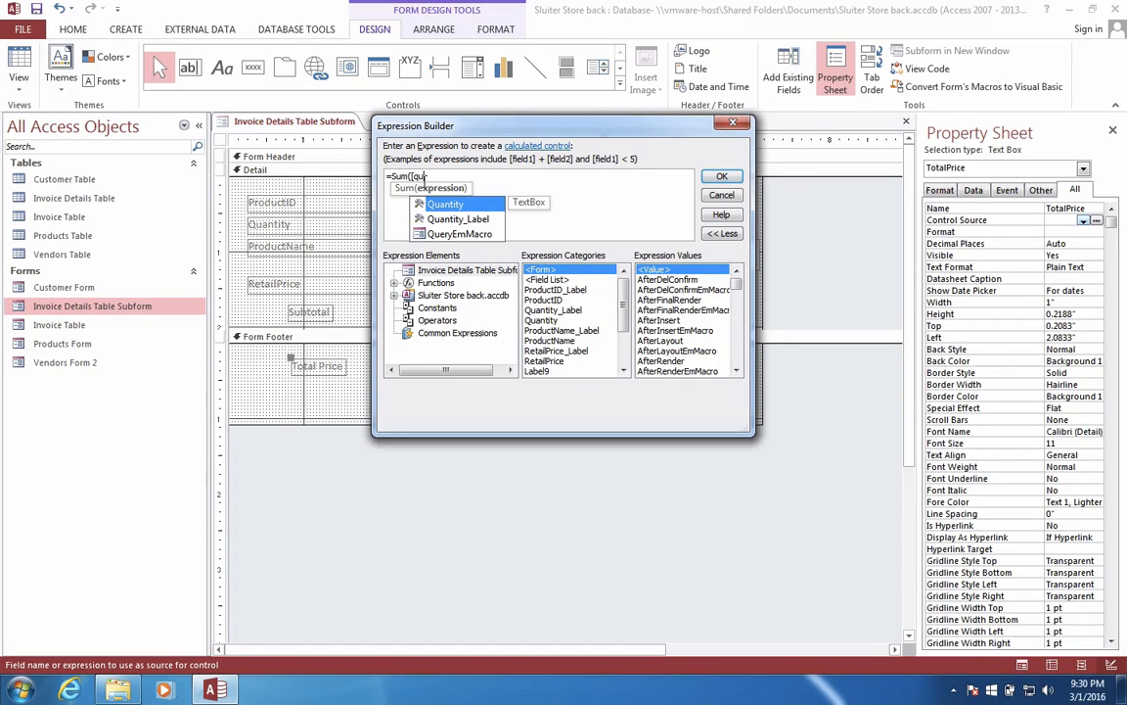
pyautogui.write('u')
pyautogui.doubleClick(450, 204)
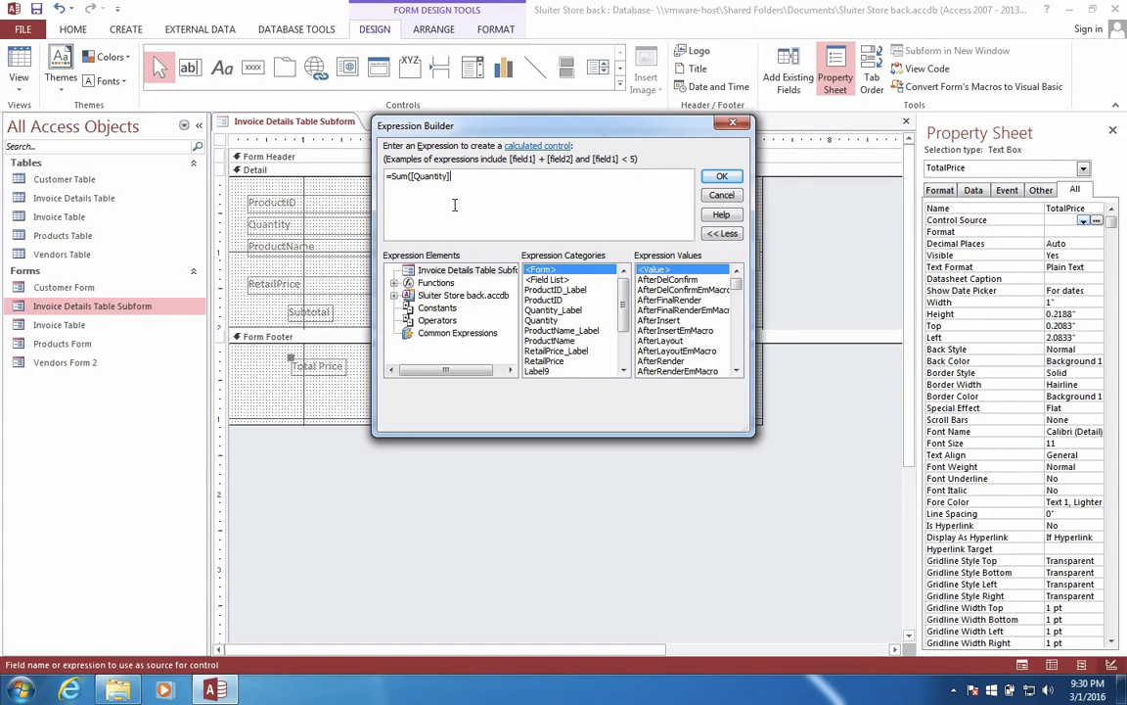
pyautogui.write('*')
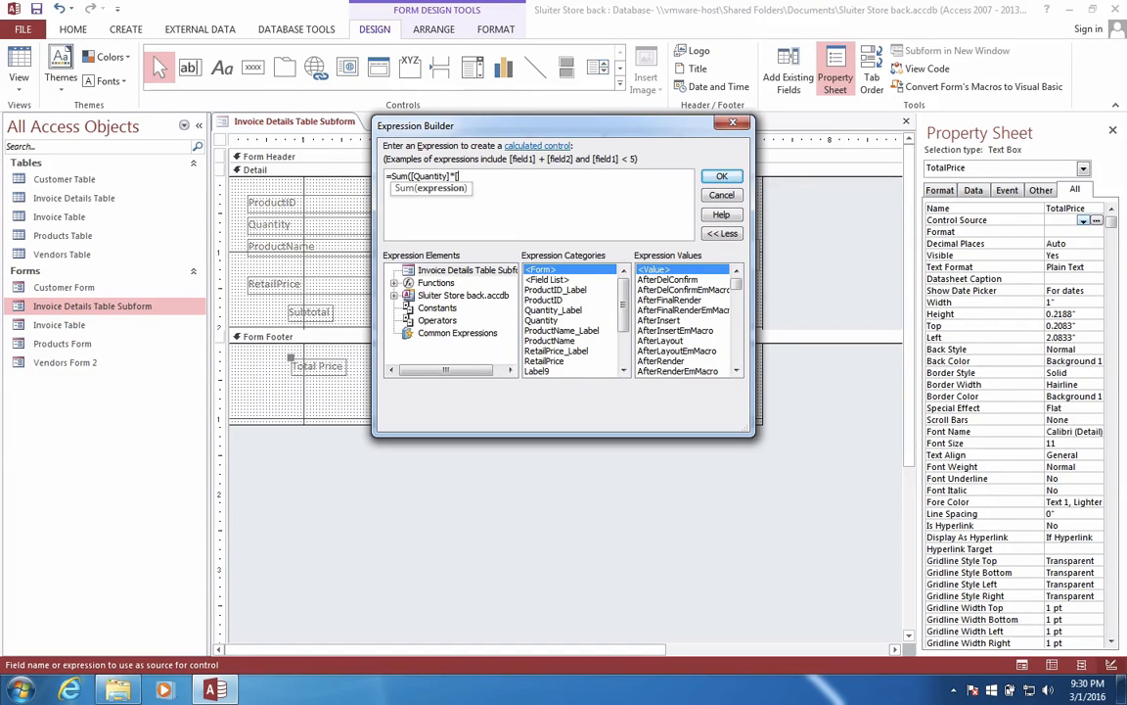
pyautogui.write('[re')
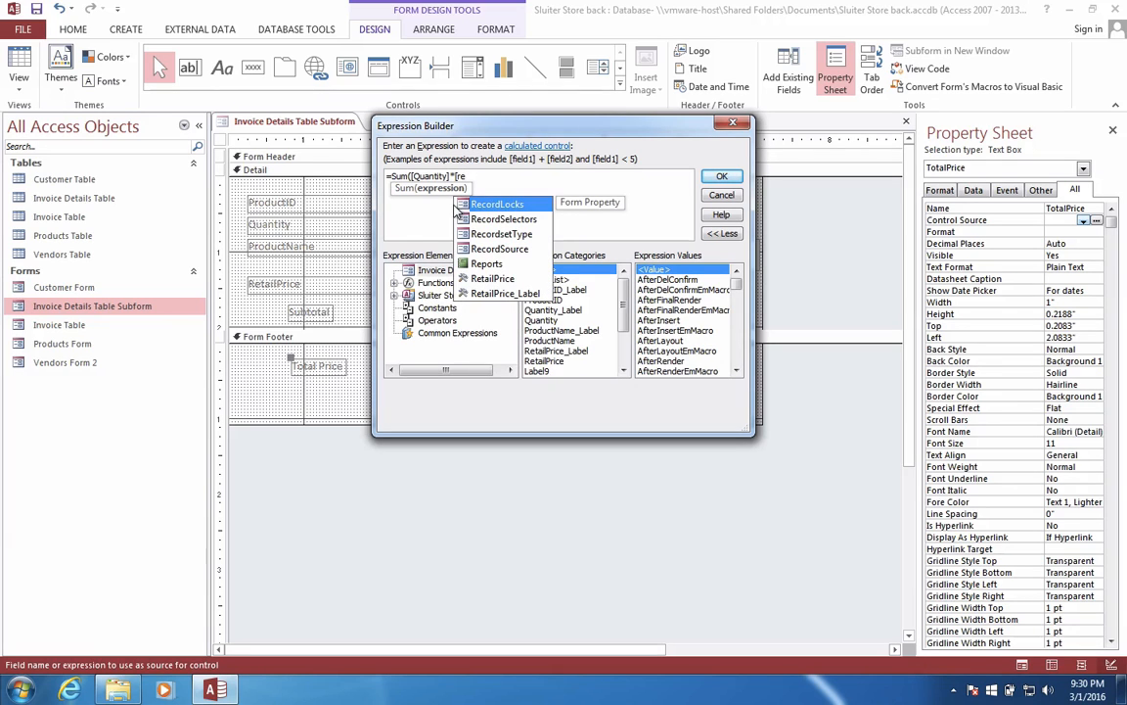
pyautogui.write('t')
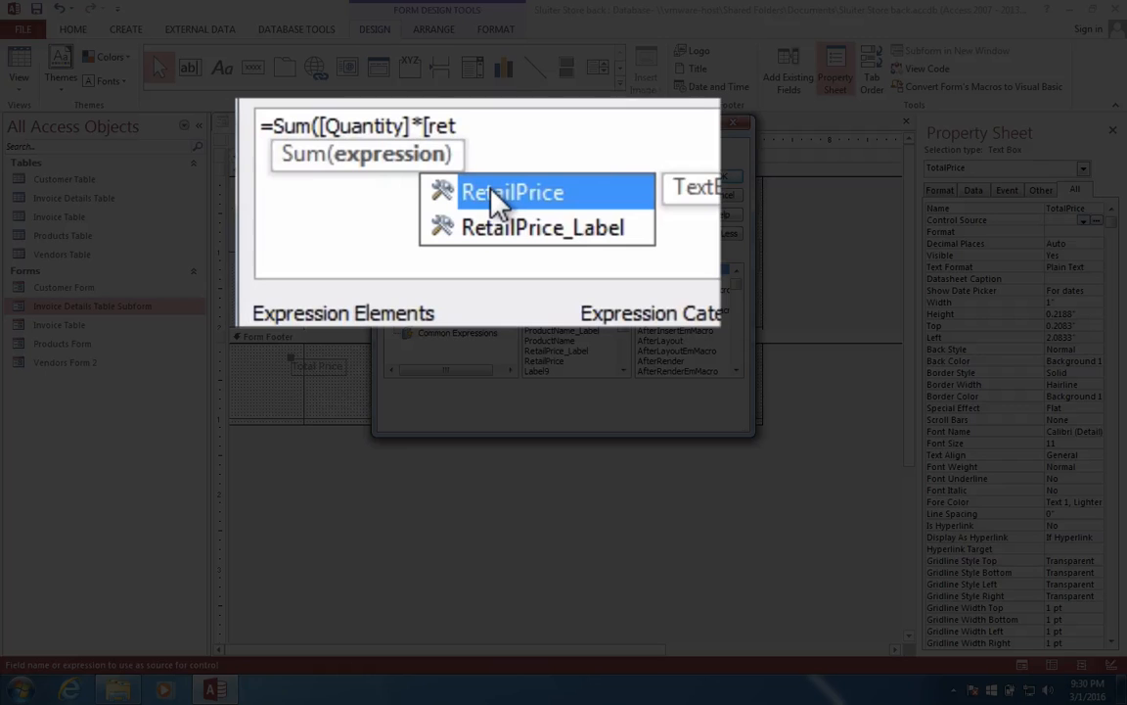
pyautogui.doubleClick(483, 205)
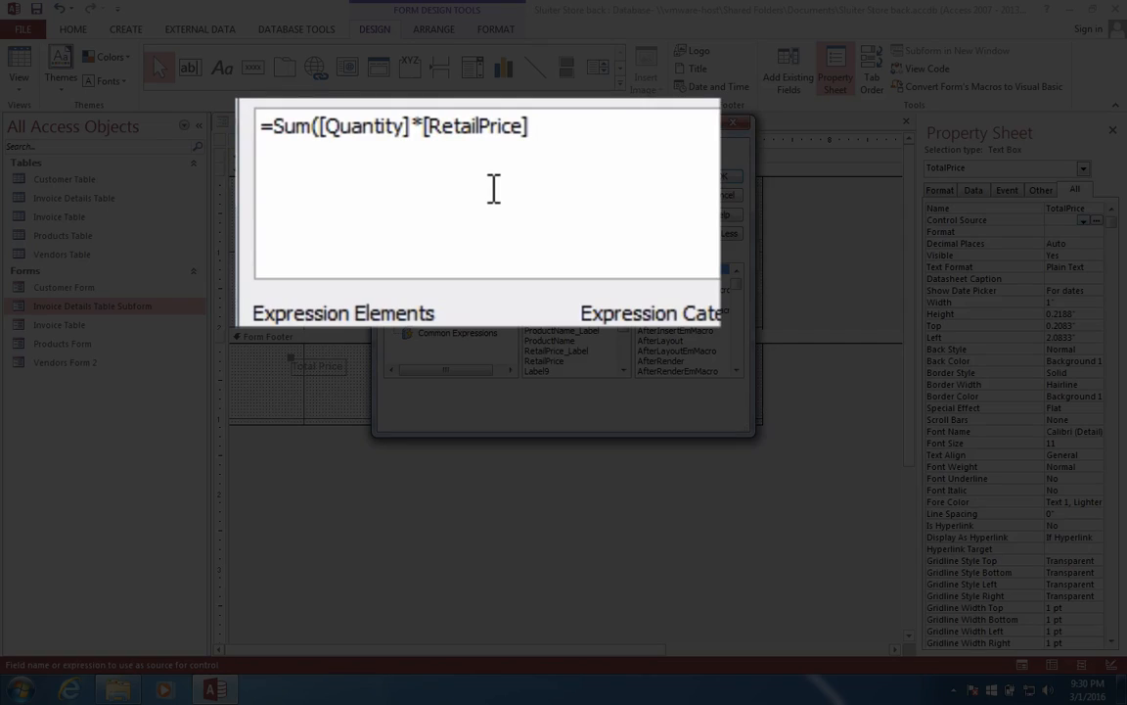
pyautogui.write(')')
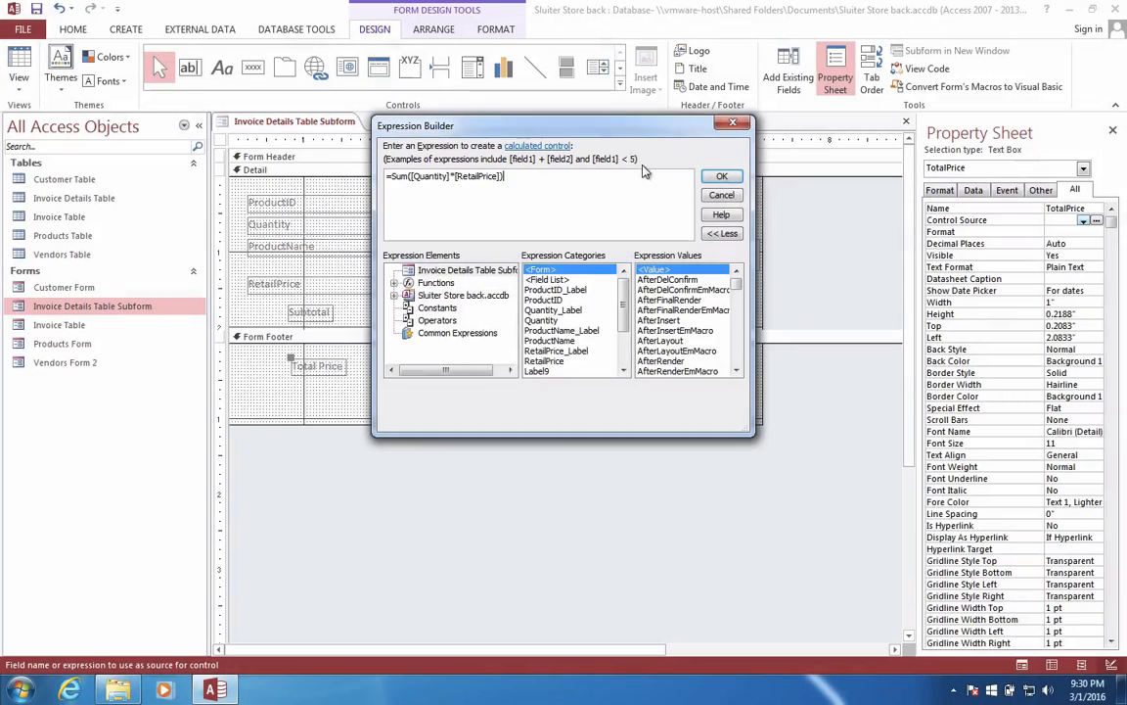
pyautogui.click(723, 176)
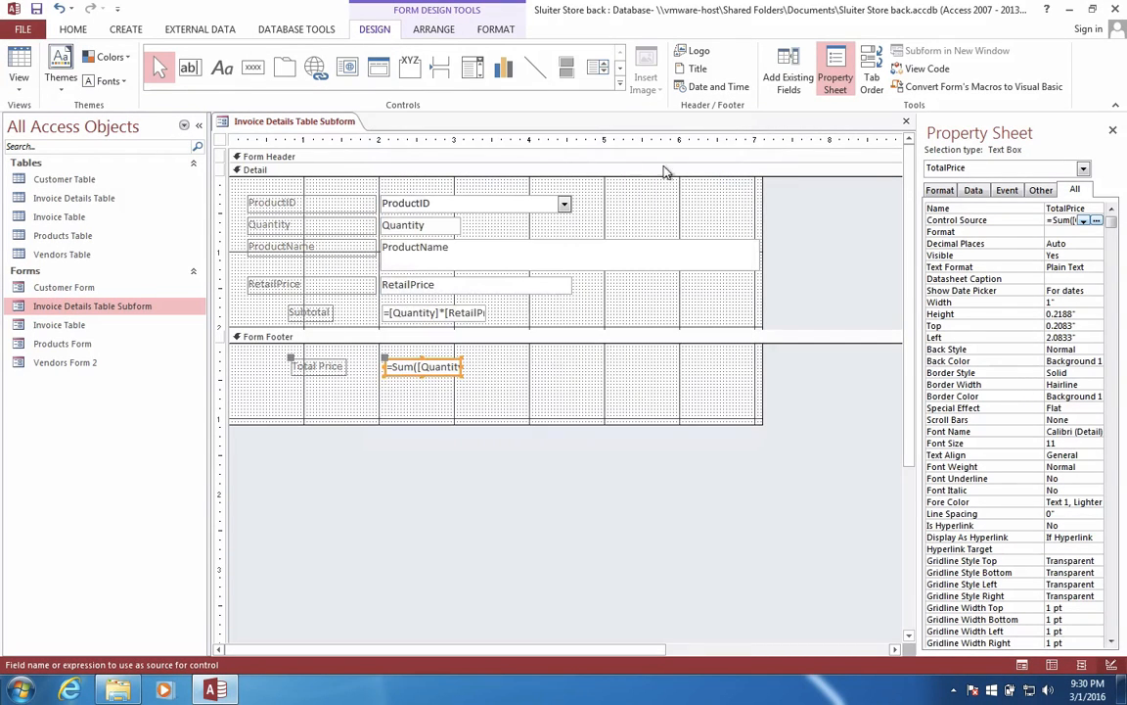
# Step: Check the Total Price field in the subform's Form View and Datasheet View
pyautogui.rightClick(286, 126)
pyautogui.click(282, 124)
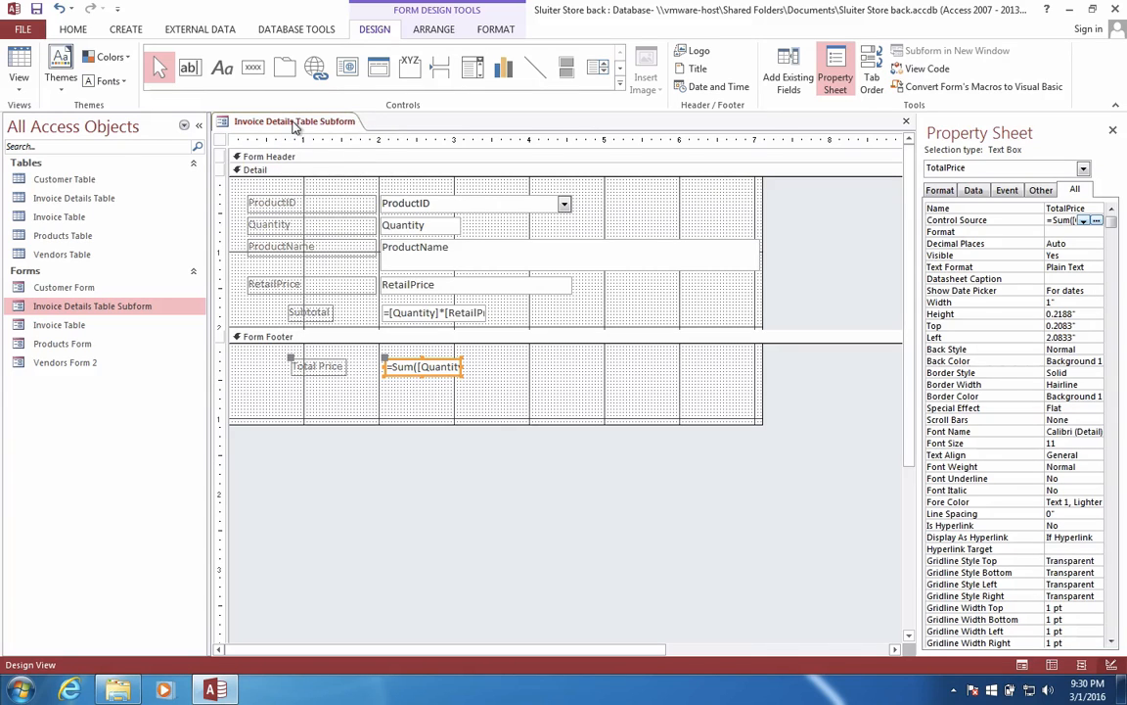
pyautogui.rightClick(294, 124)
pyautogui.click(291, 189)
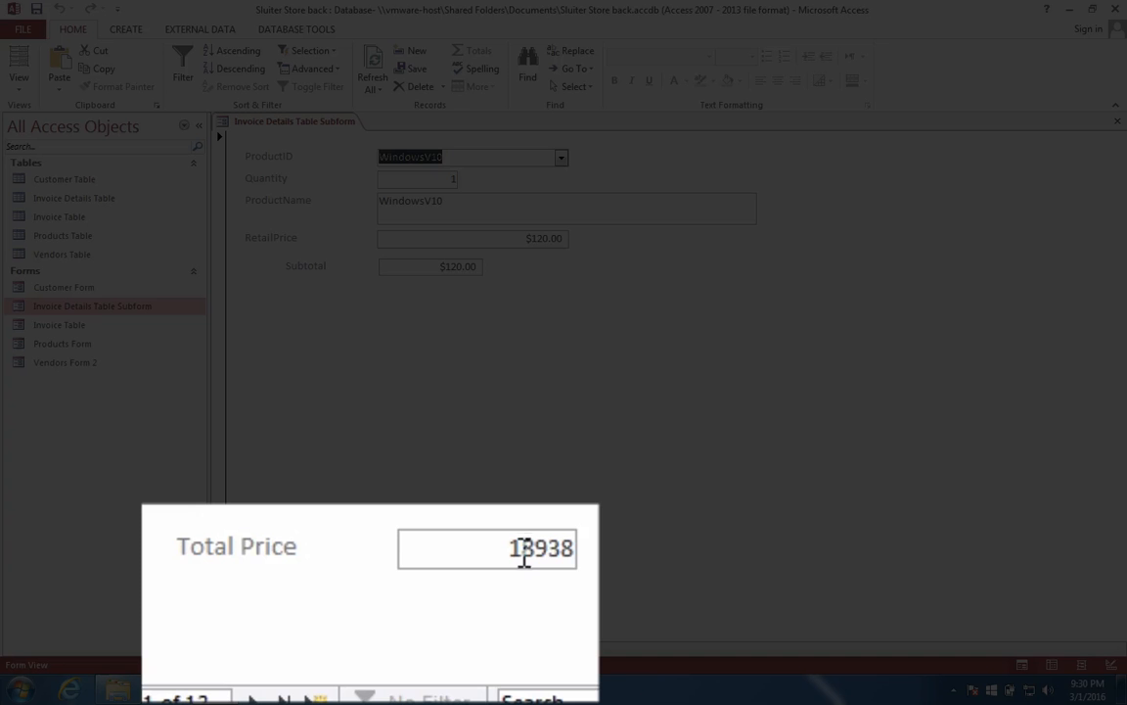
pyautogui.doubleClick(435, 585)
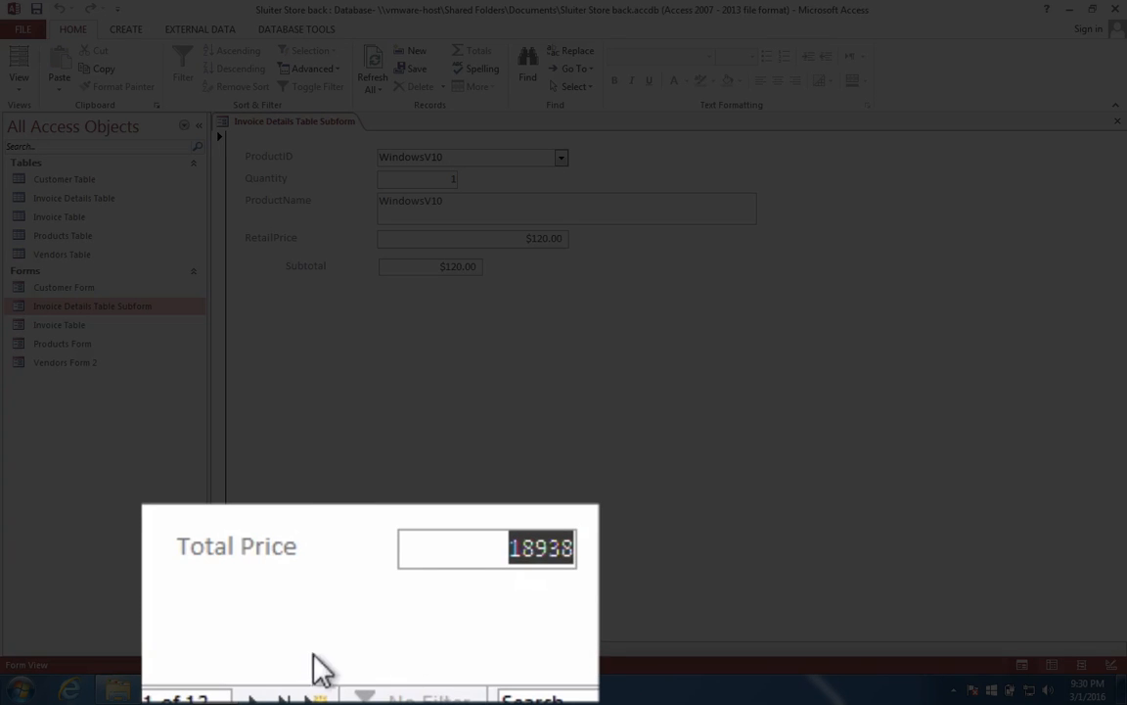
pyautogui.rightClick(309, 122)
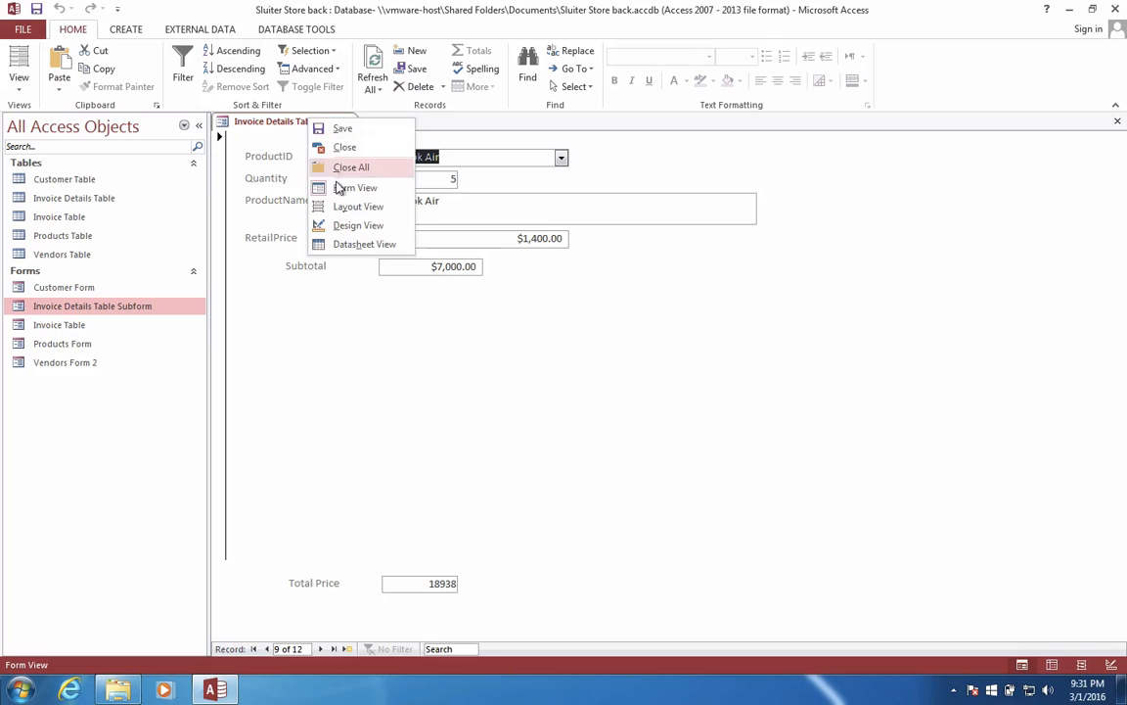
pyautogui.click(345, 245)
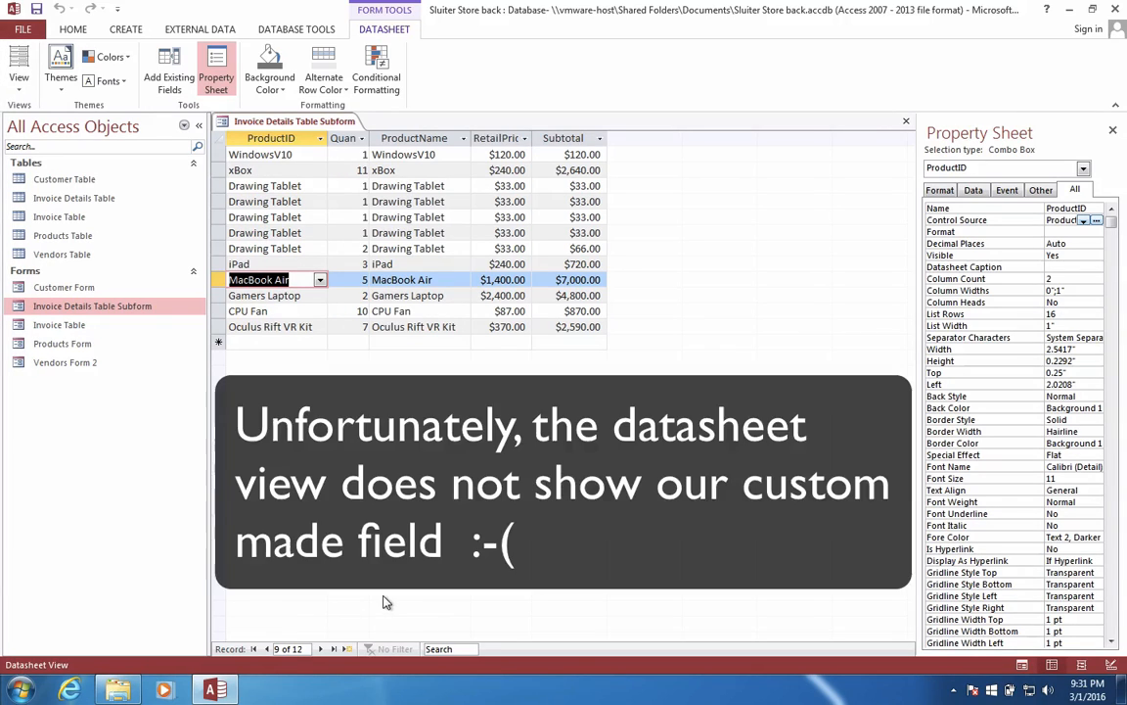
# Step: Check the subform in Form View, return to Design View and inspect the footer text box's name and control source
pyautogui.rightClick(282, 124)
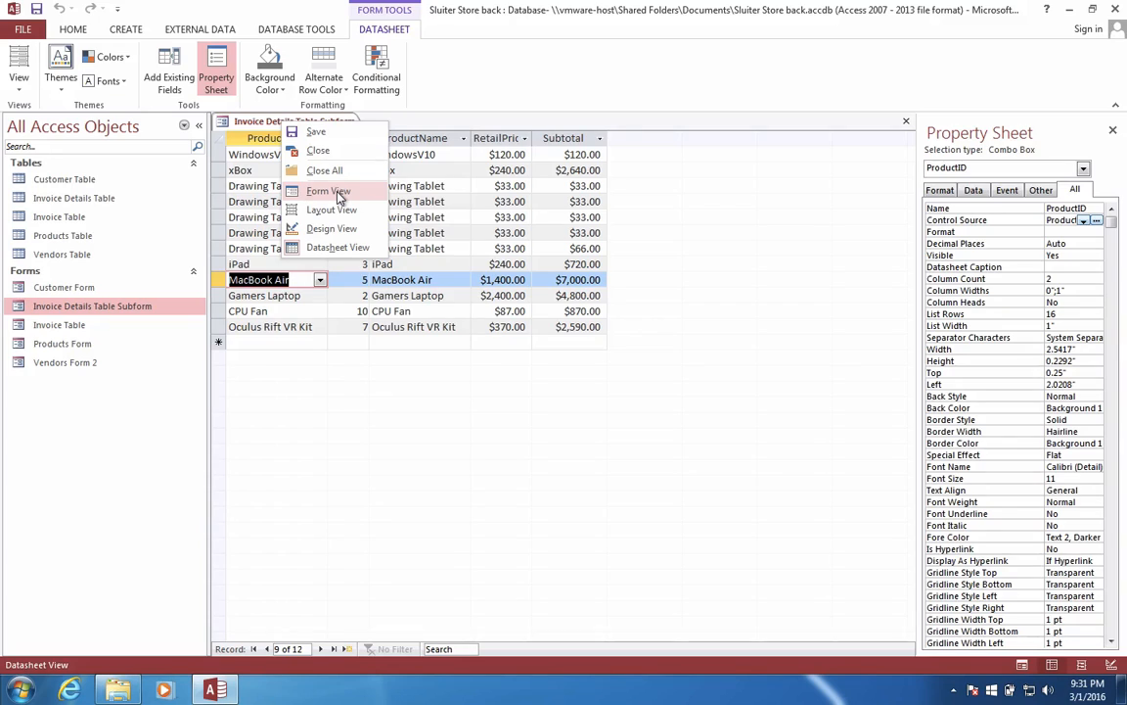
pyautogui.click(338, 194)
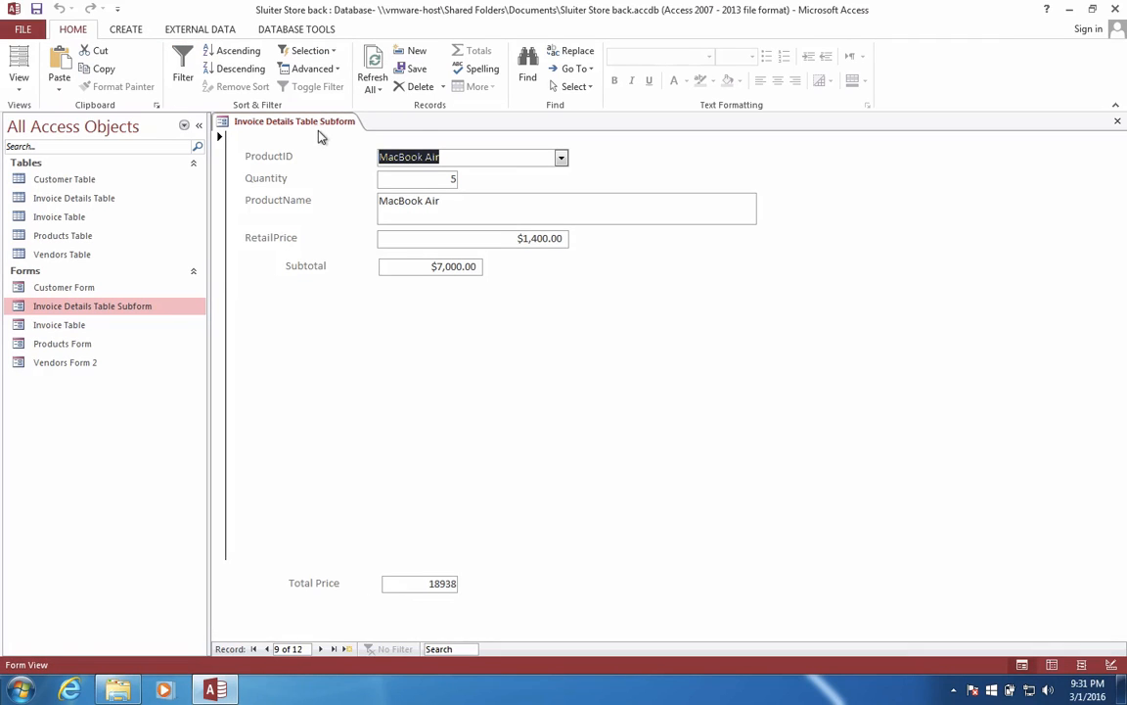
pyautogui.rightClick(320, 125)
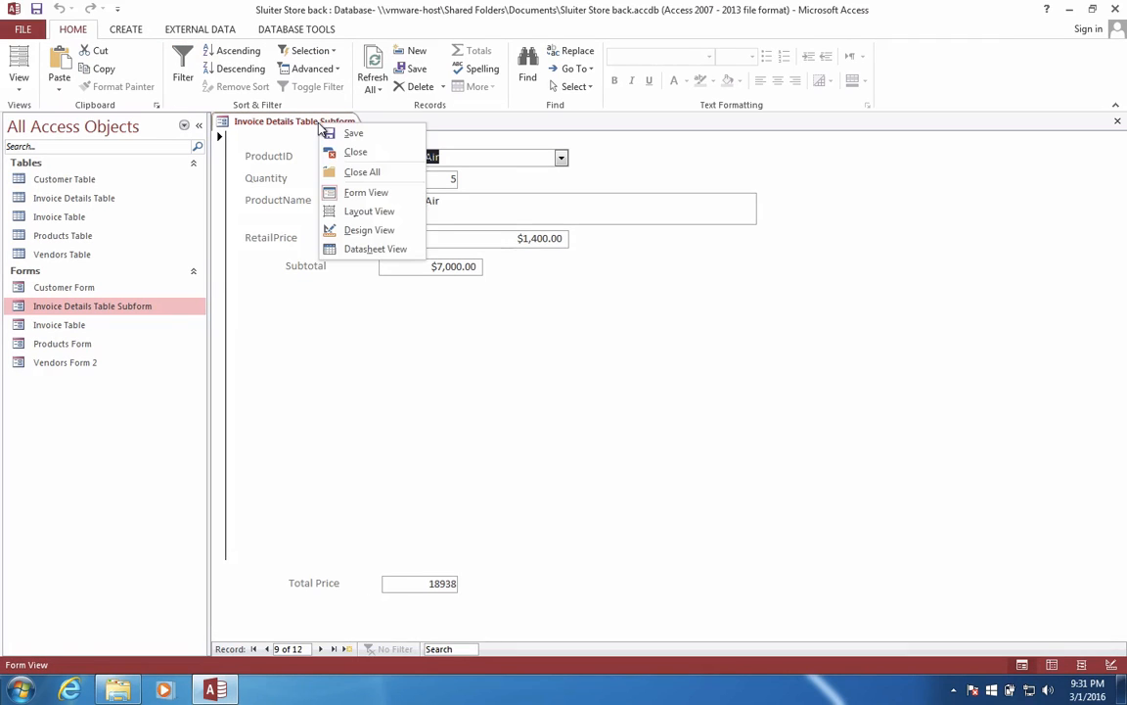
pyautogui.click(362, 230)
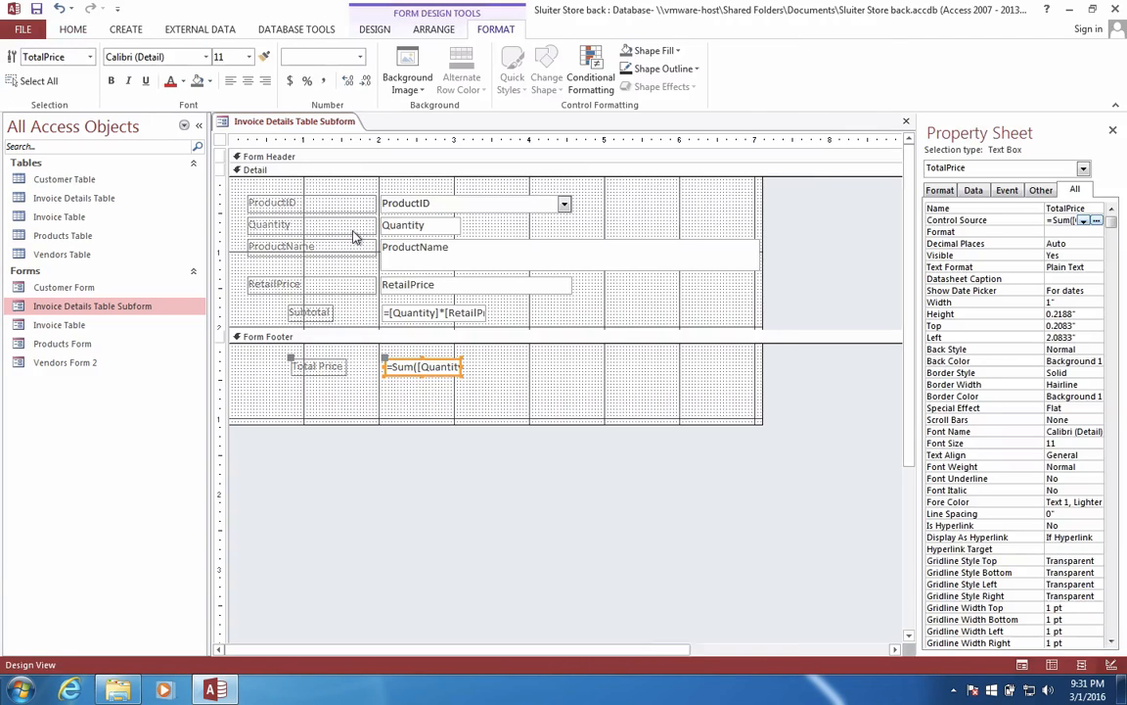
pyautogui.click(400, 373)
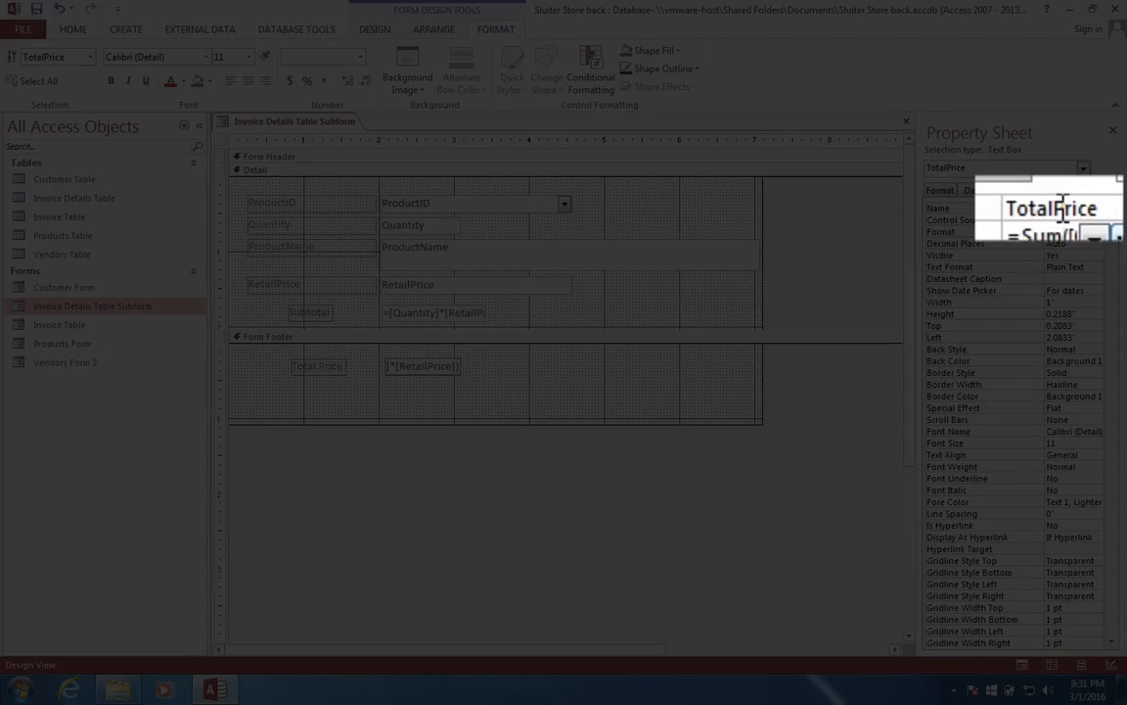
pyautogui.click(1057, 218)
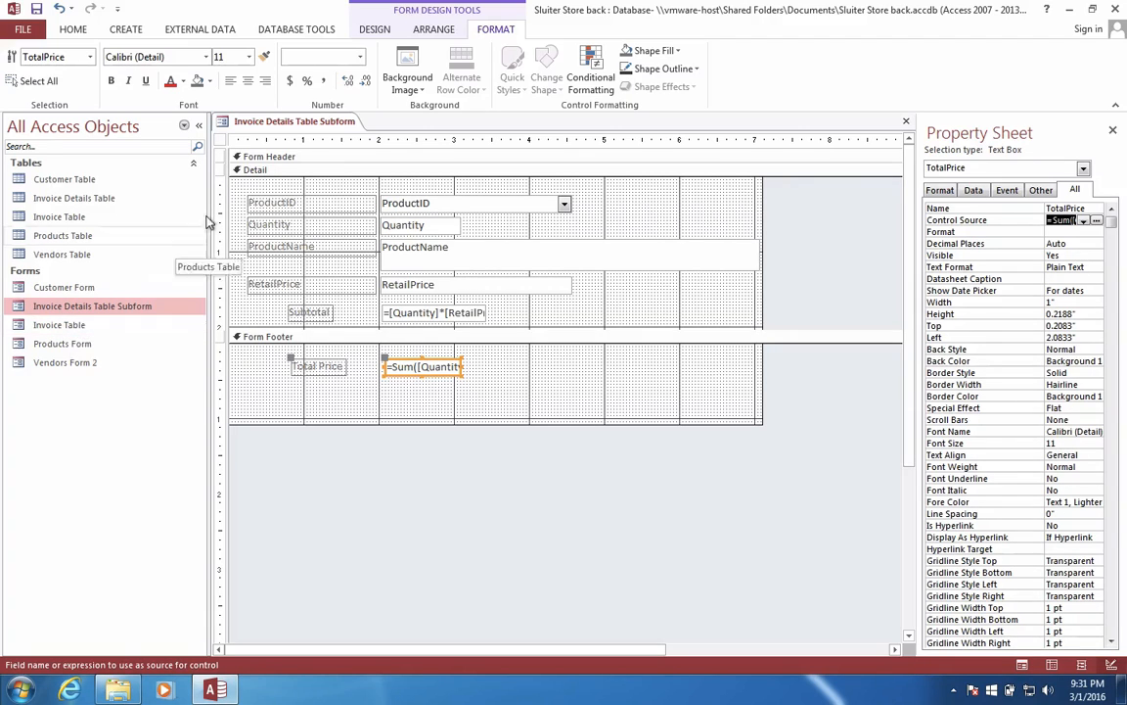
# Step: Close the Invoice Details Table Subform and save its design changes
pyautogui.rightClick(262, 124)
pyautogui.click(299, 154)
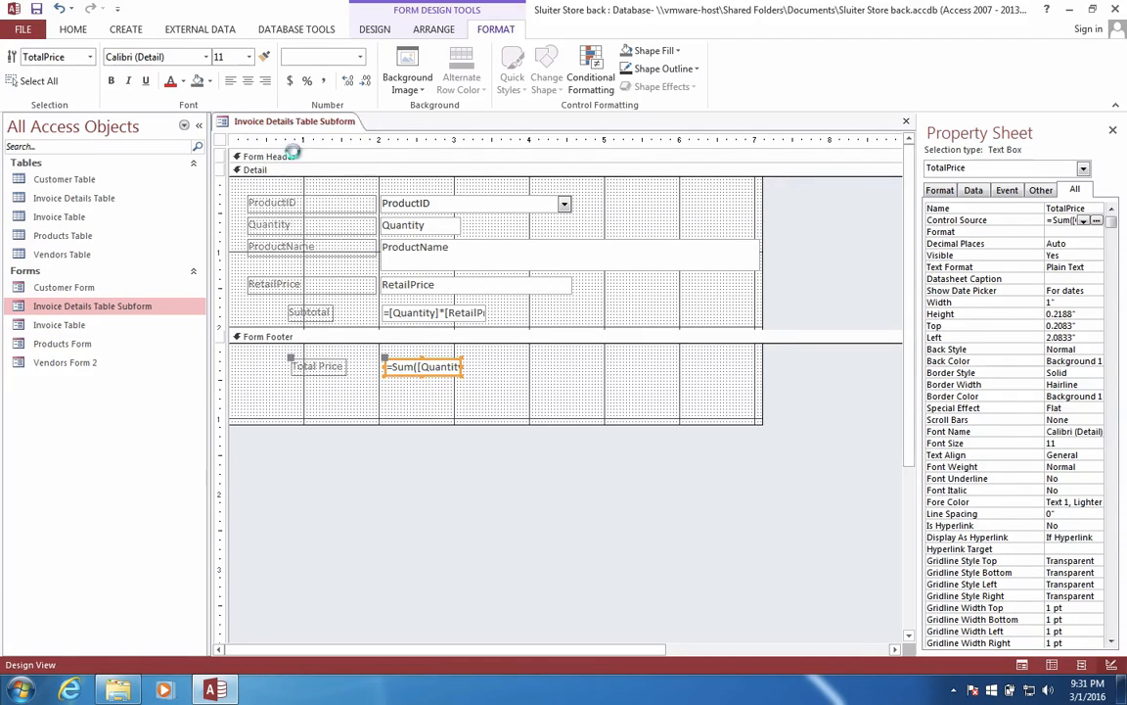
pyautogui.click(497, 389)
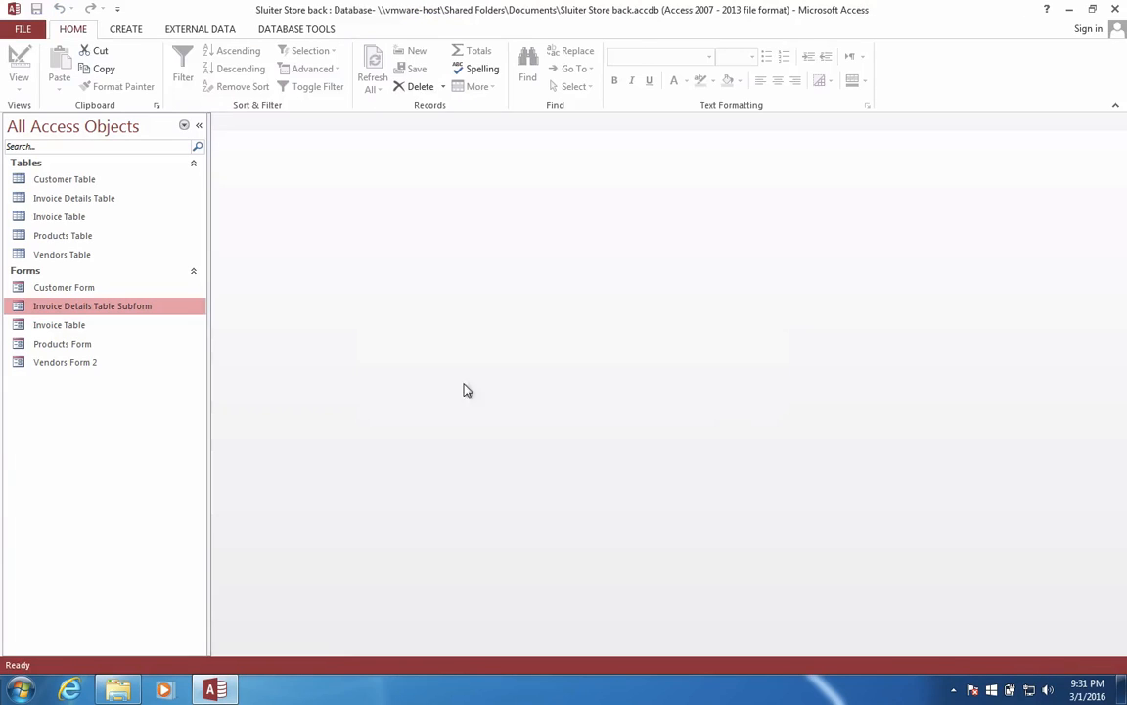
# Step: Open the Invoice Table form in Design View and shorten its Detail section so the main form footer sits nearer the subform
pyautogui.click(68, 331)
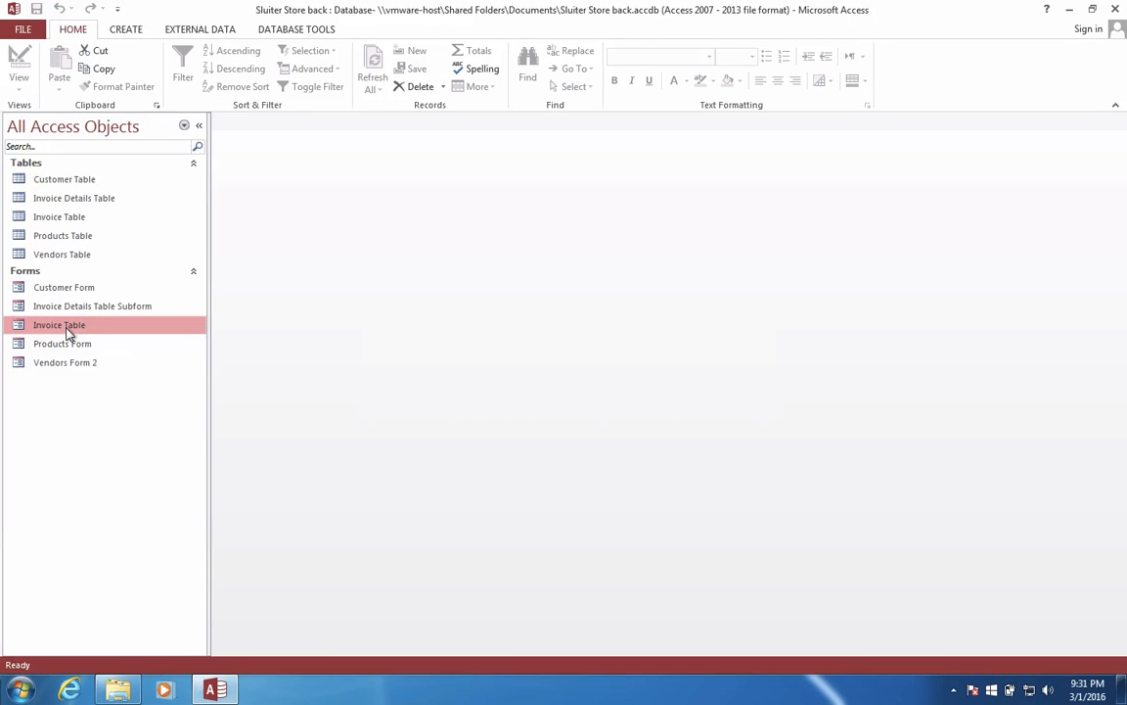
pyautogui.rightClick(65, 334)
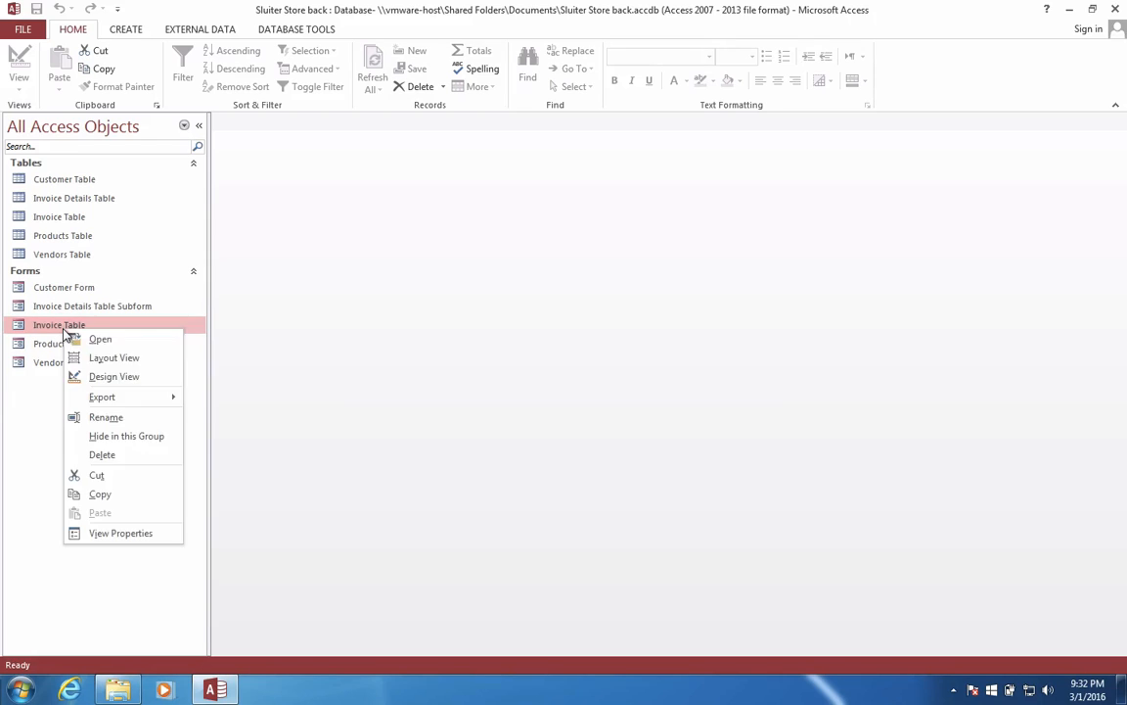
pyautogui.click(110, 381)
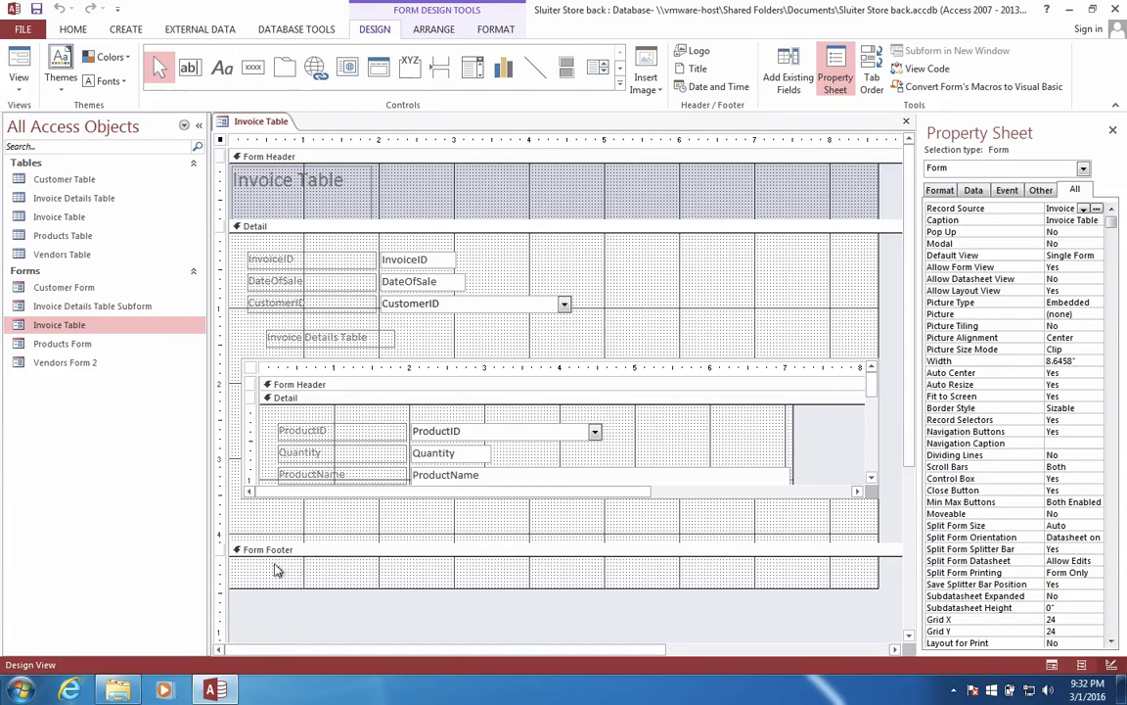
pyautogui.moveTo(330, 542); pyautogui.dragTo(338, 521)
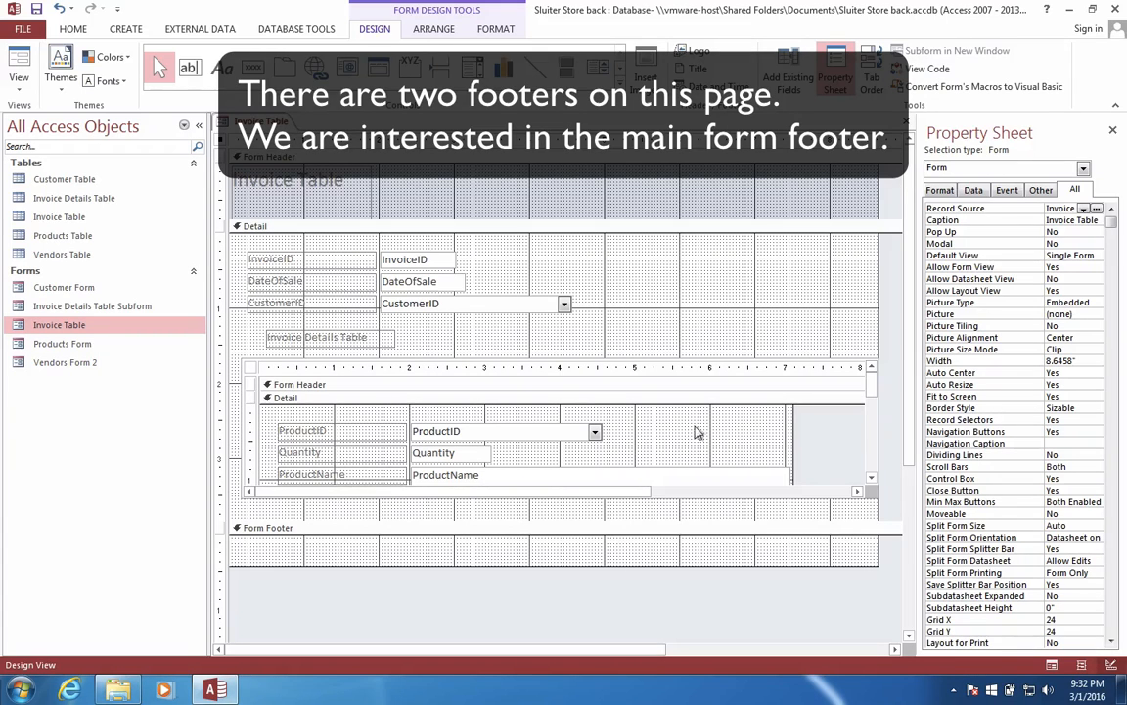
pyautogui.moveTo(875, 392); pyautogui.dragTo(874, 443)
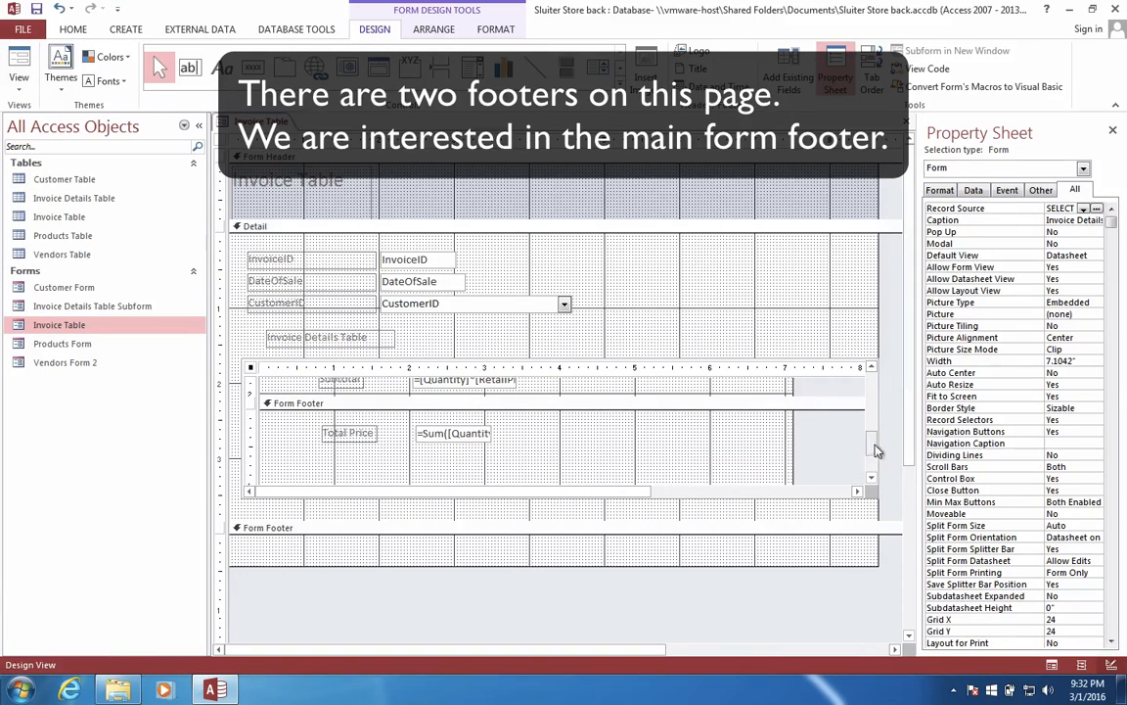
# Step: Add a text box to the main form's footer and caption its label "Order Total"
pyautogui.click(427, 551)
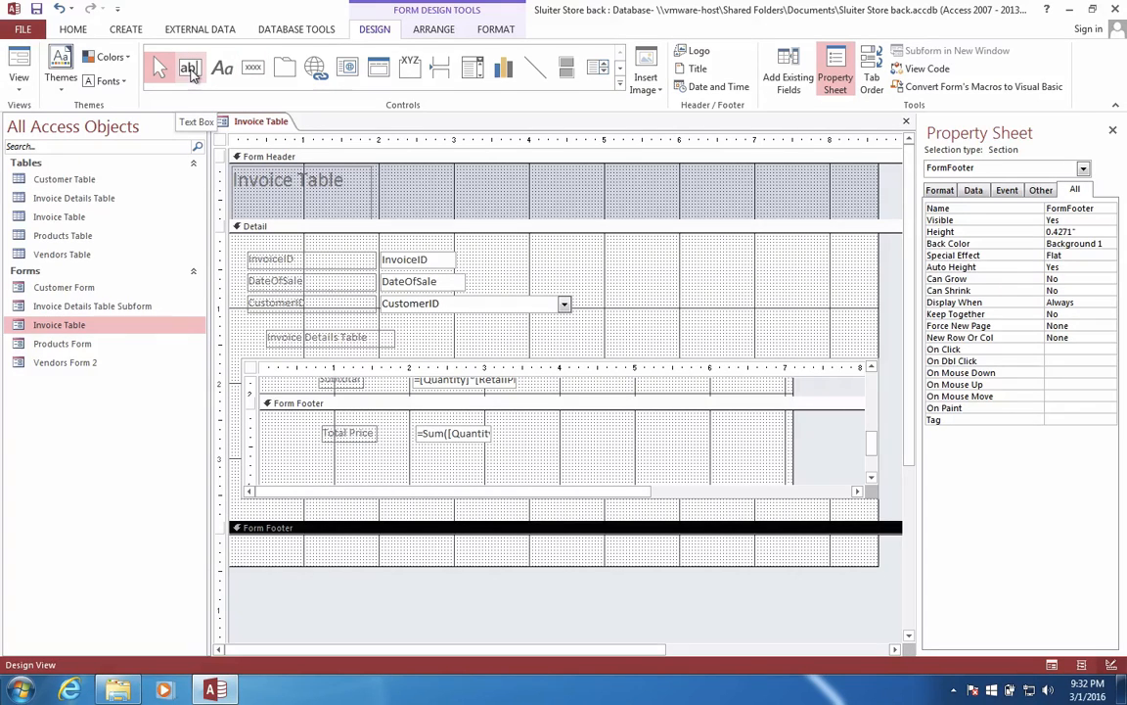
pyautogui.click(190, 71)
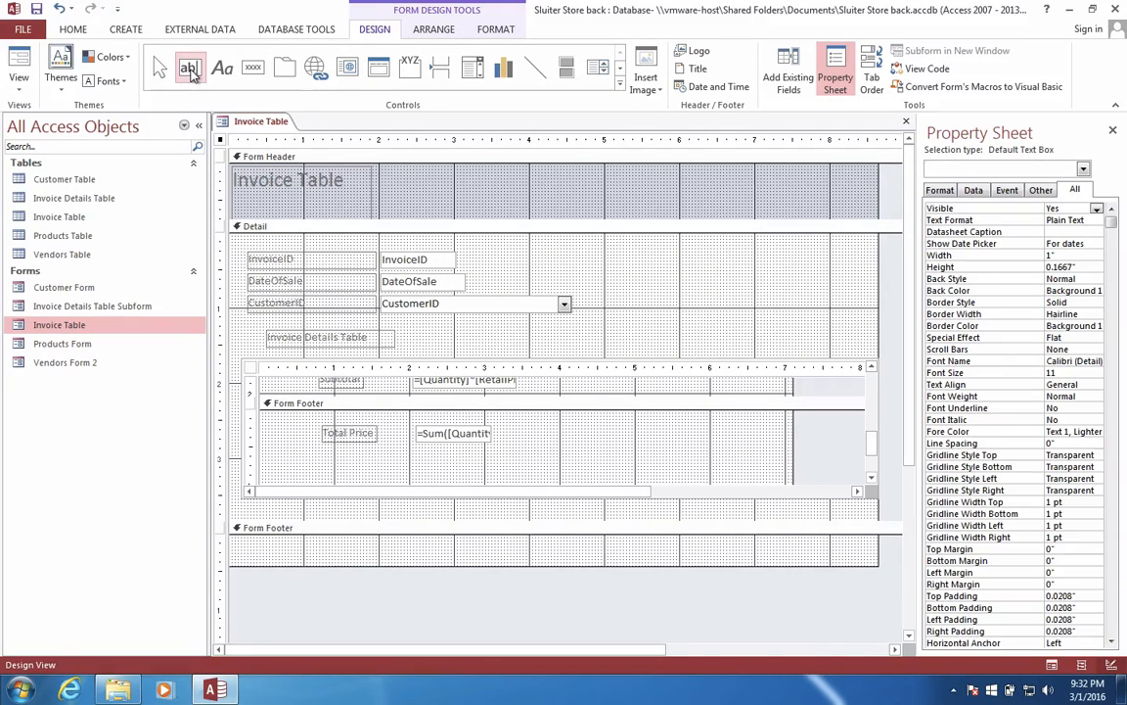
pyautogui.click(419, 541)
pyautogui.click(346, 548)
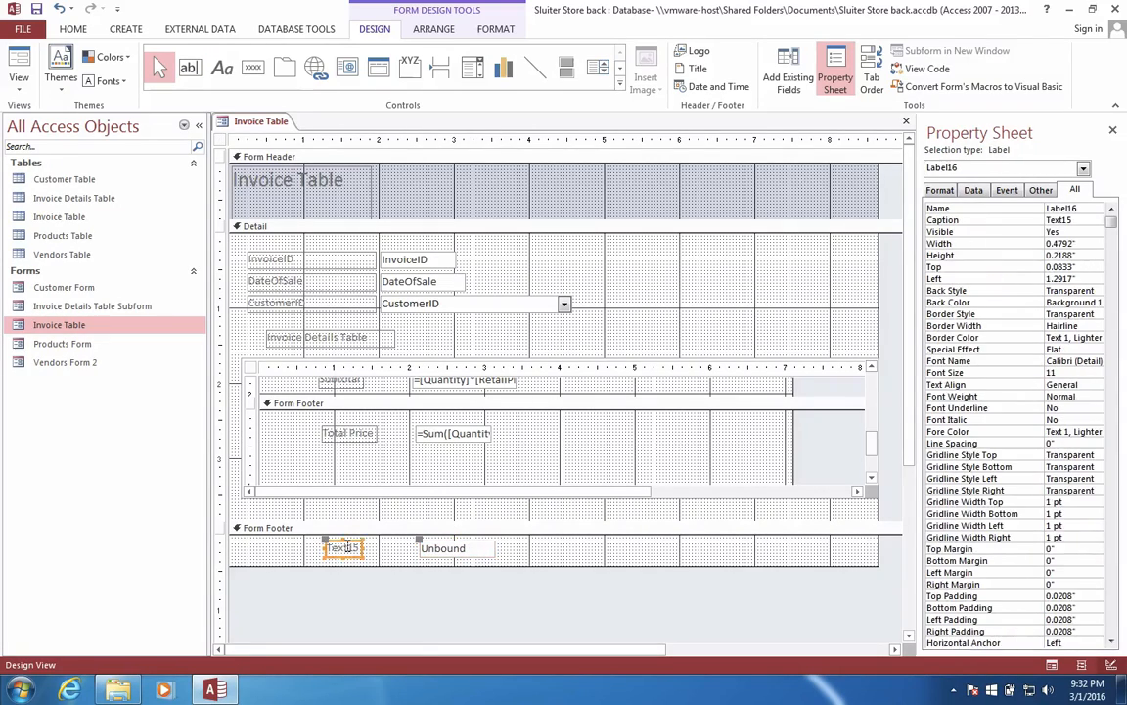
pyautogui.doubleClick(345, 548)
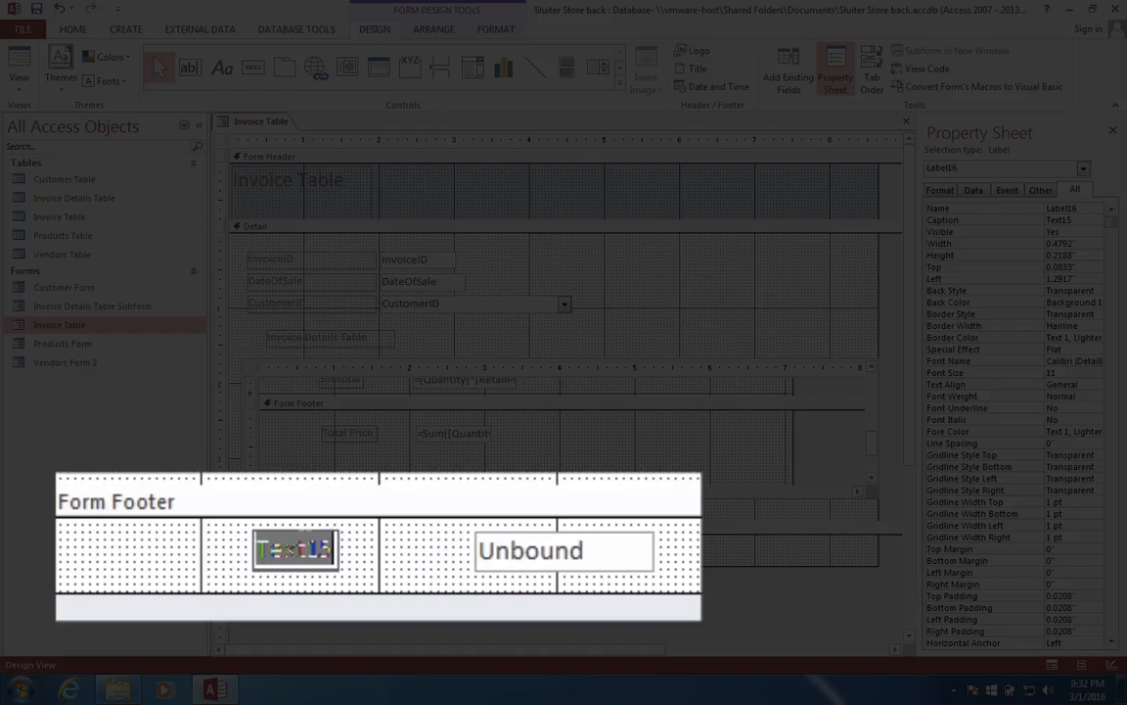
pyautogui.write('Order Total')
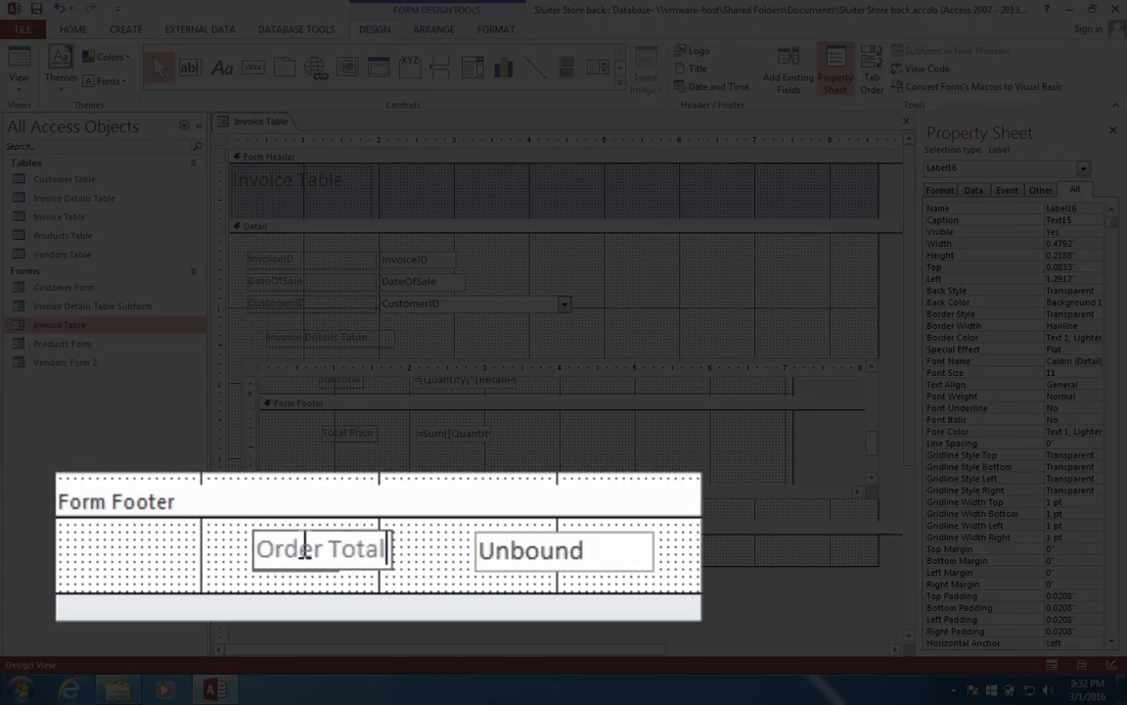
pyautogui.press('Return')
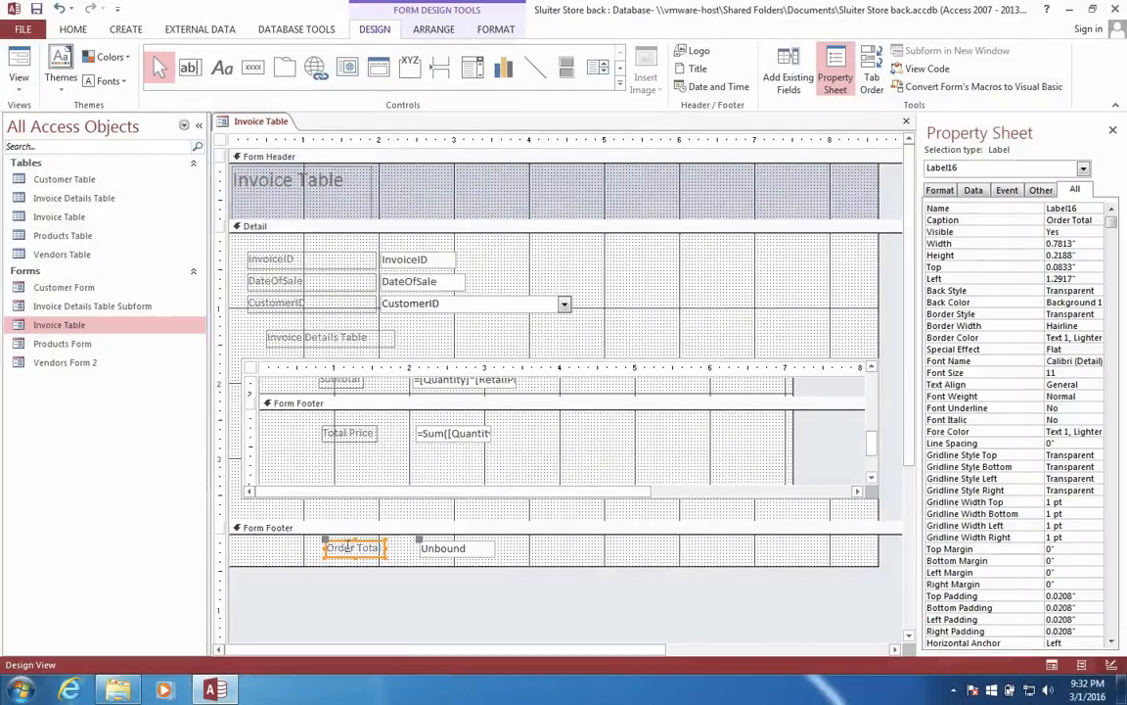
# Step: Name the unbound text box in the main form's footer OrderTotal
pyautogui.click(470, 548)
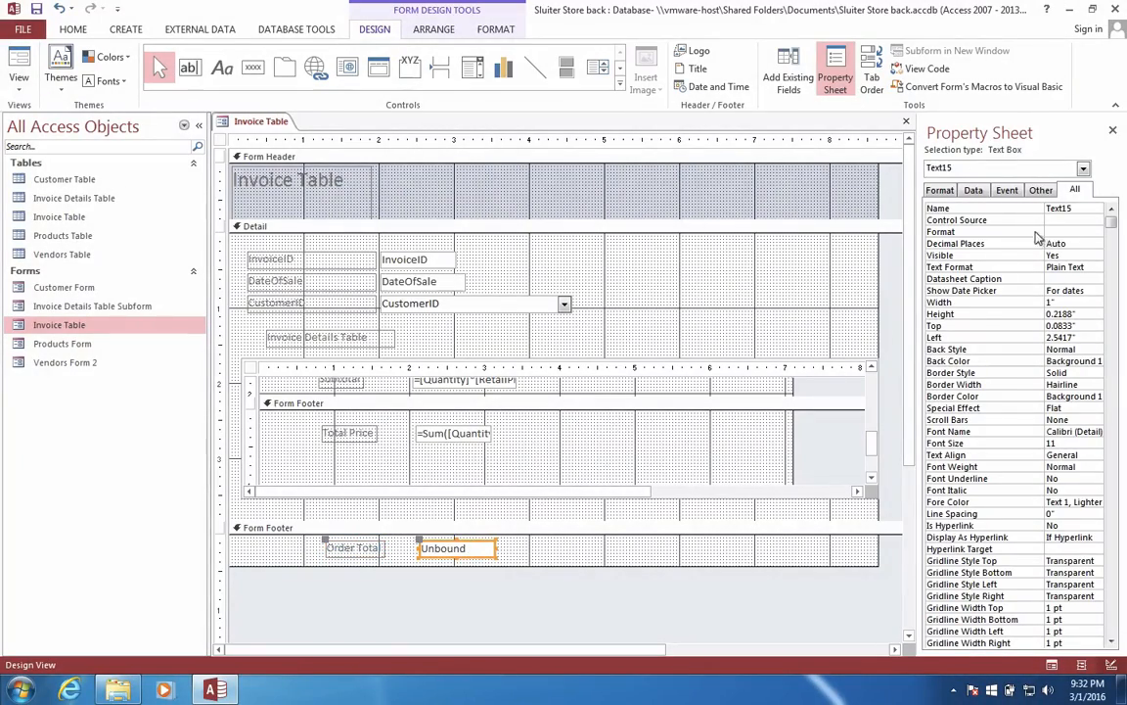
pyautogui.doubleClick(1059, 208)
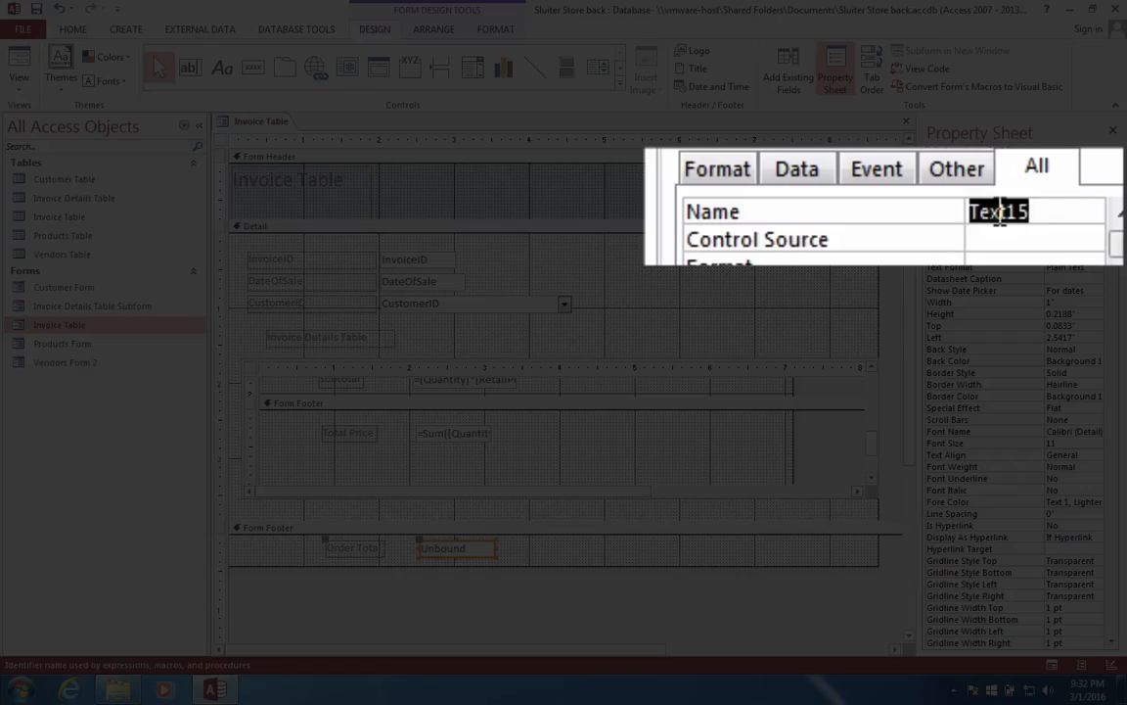
pyautogui.write('Order')
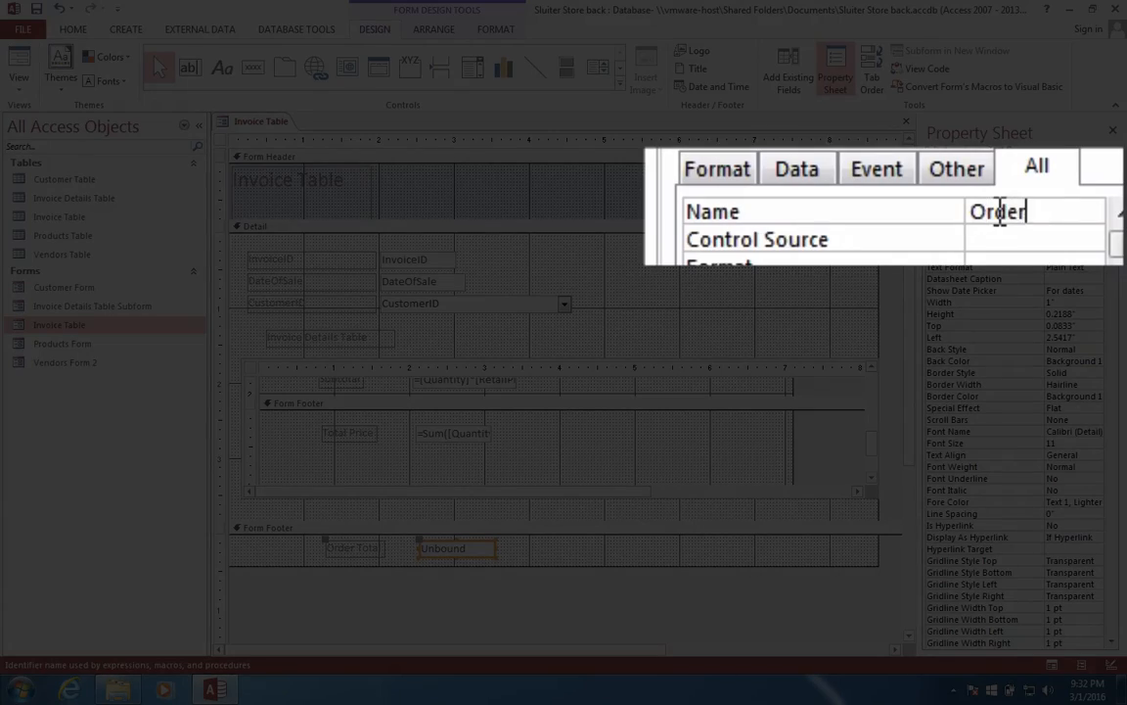
pyautogui.write('Total')
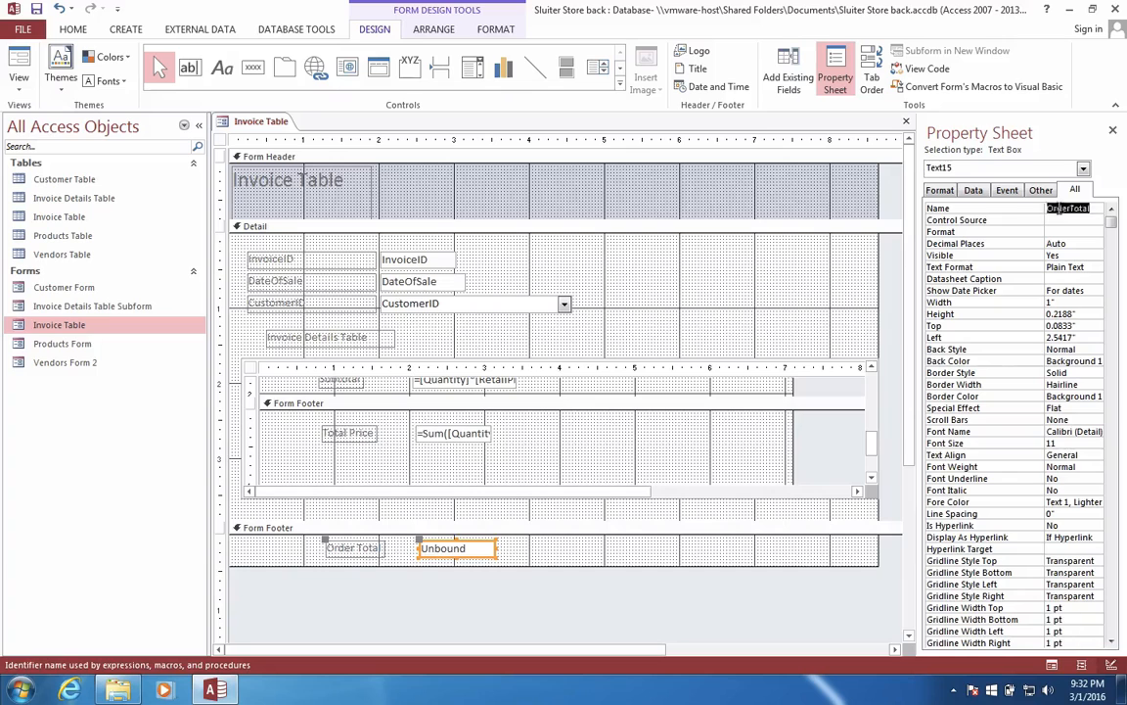
pyautogui.click(442, 551)
pyautogui.click(523, 555)
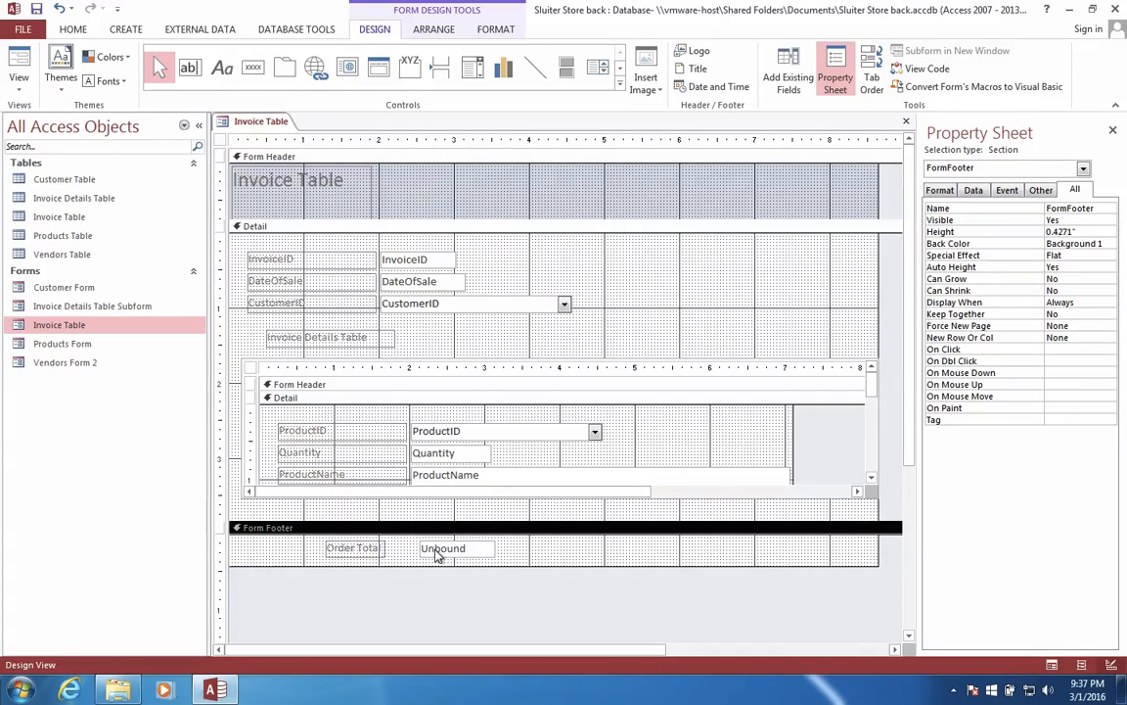
# Step: Use the Expression Builder to set the OrderTotal text box's control source to =[Invoice Details Table Subform].[Form]![TotalPrice]
pyautogui.click(437, 551)
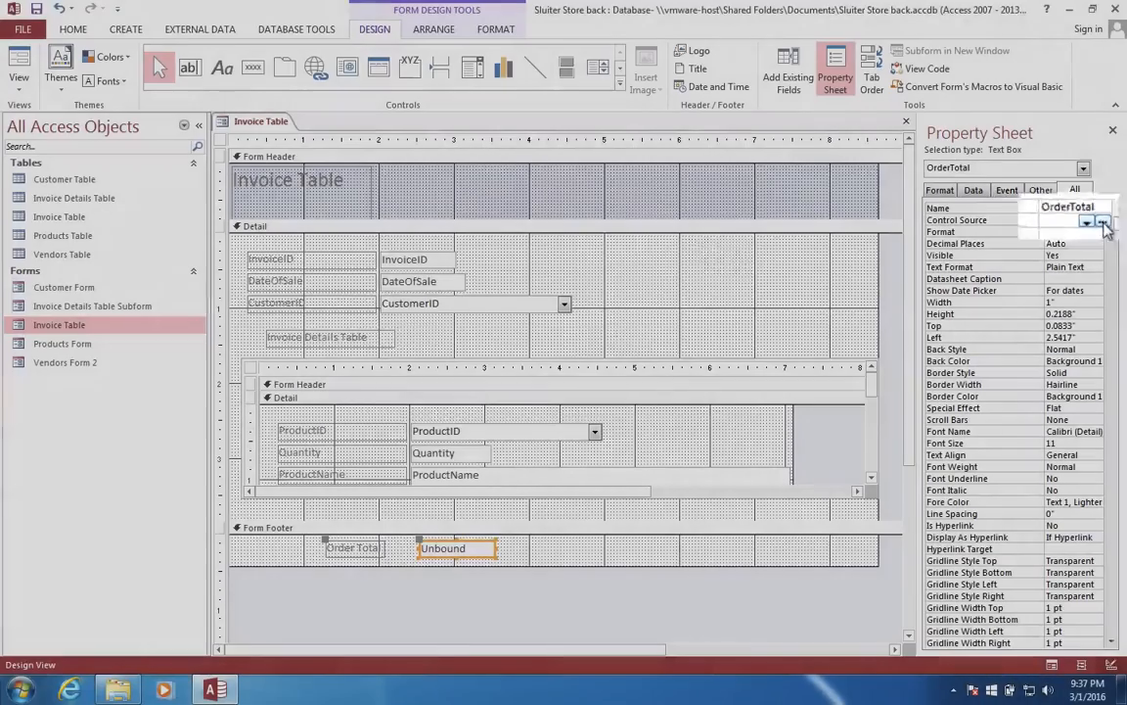
pyautogui.click(1096, 221)
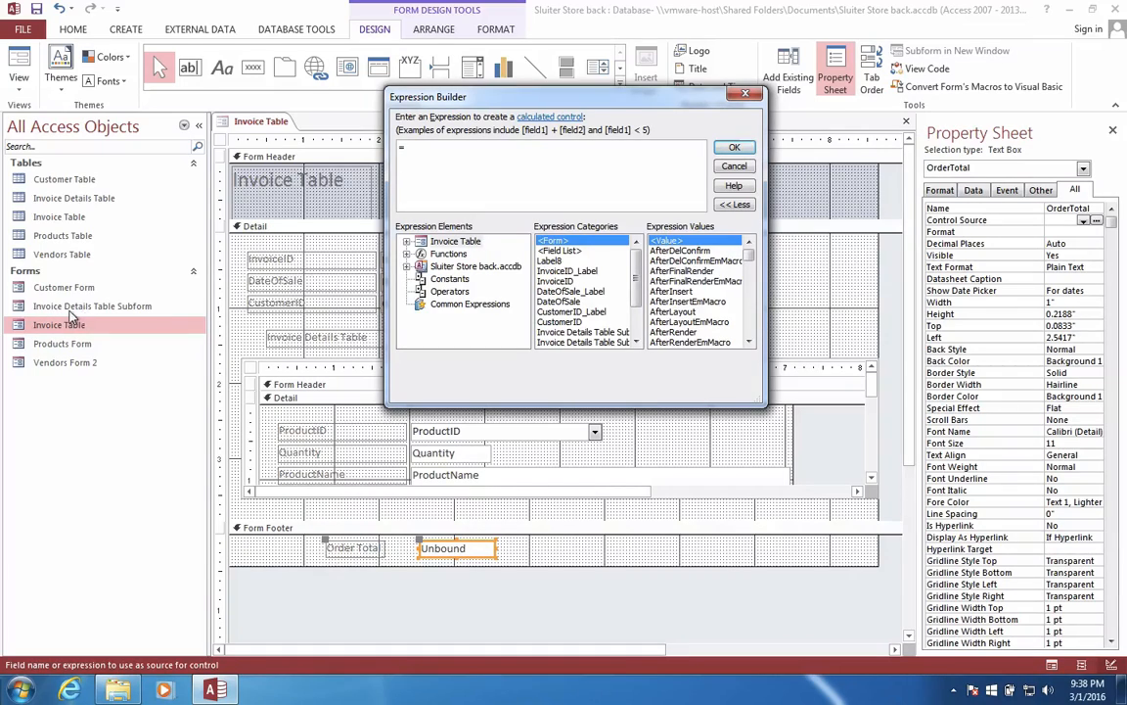
pyautogui.write('Inv')
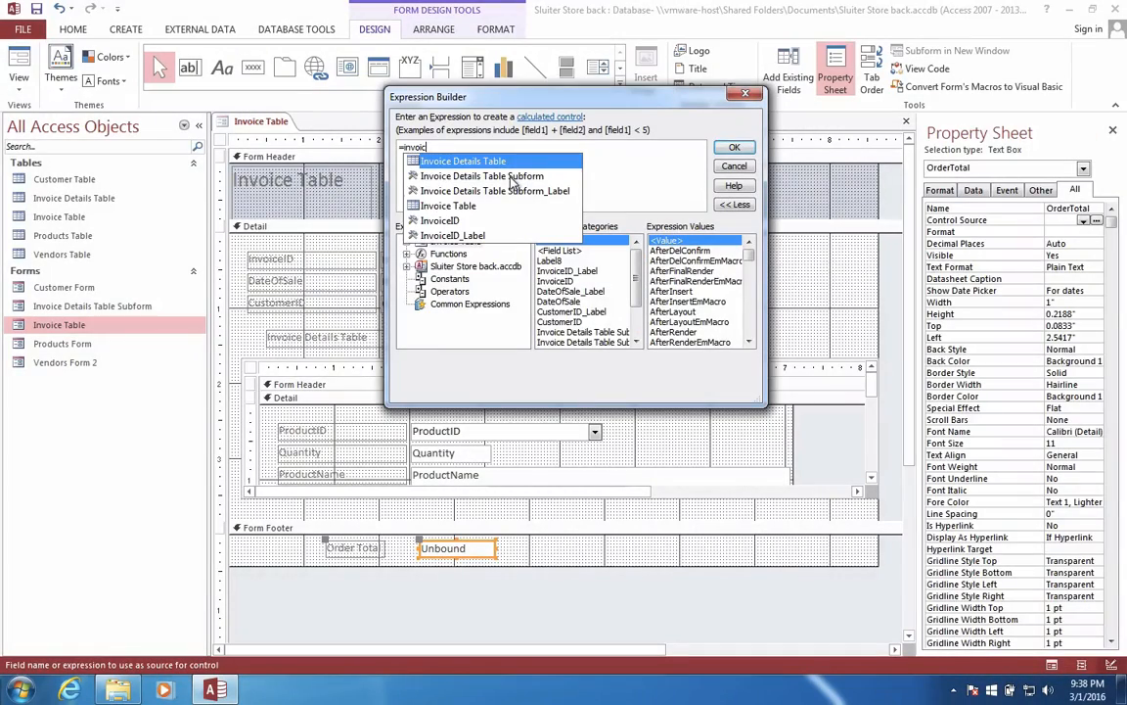
pyautogui.doubleClick(511, 178)
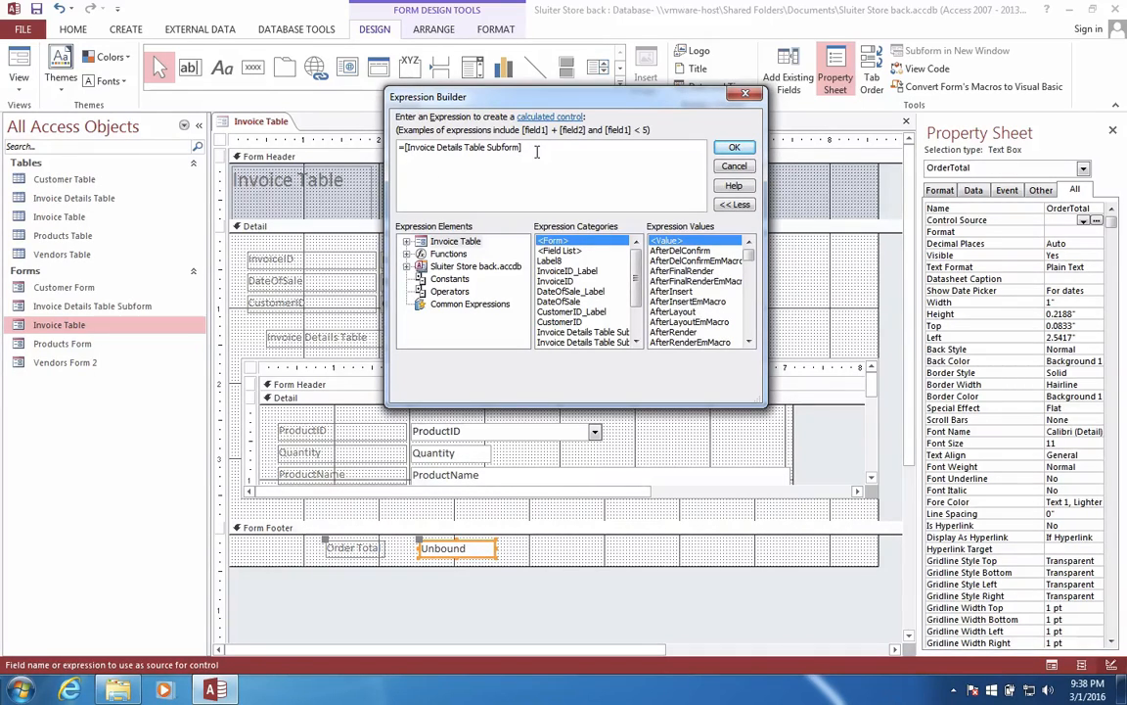
pyautogui.write('.')
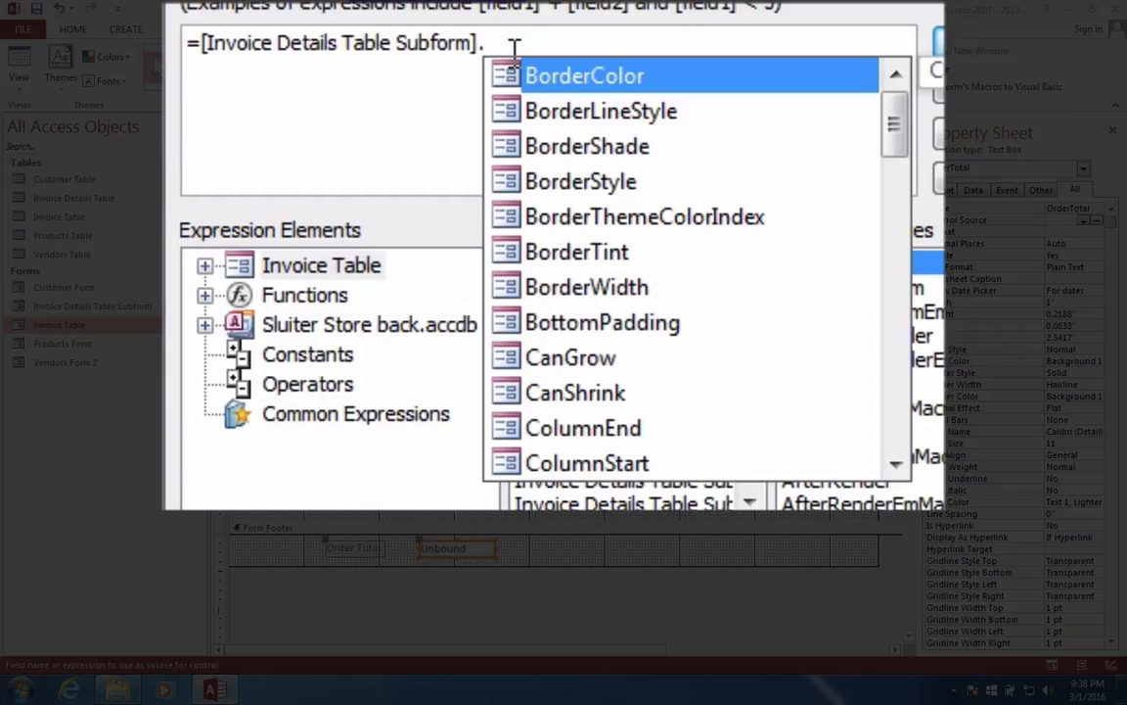
pyautogui.write('form')
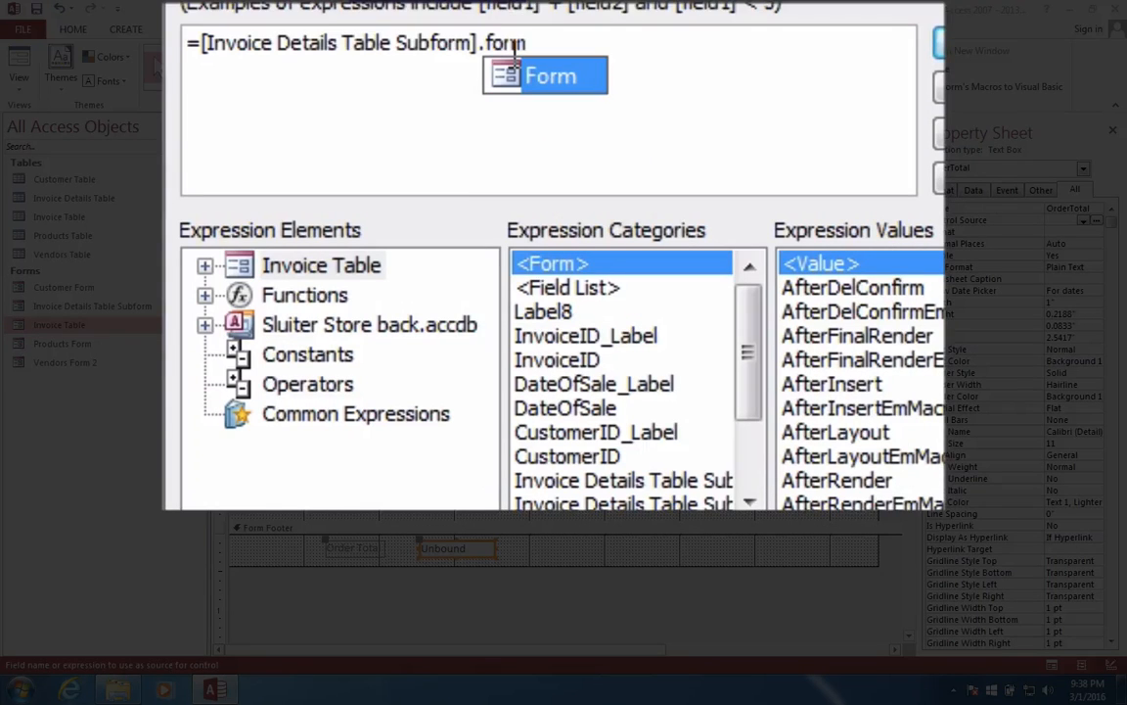
pyautogui.press('Tab')
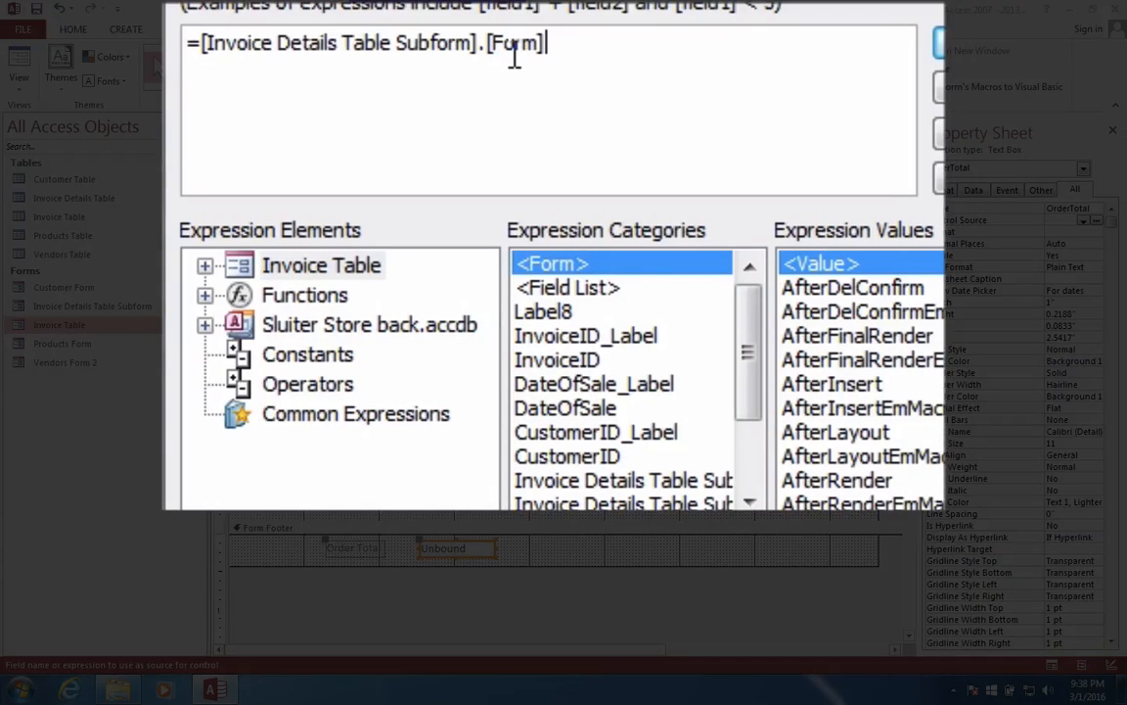
pyautogui.write('!')
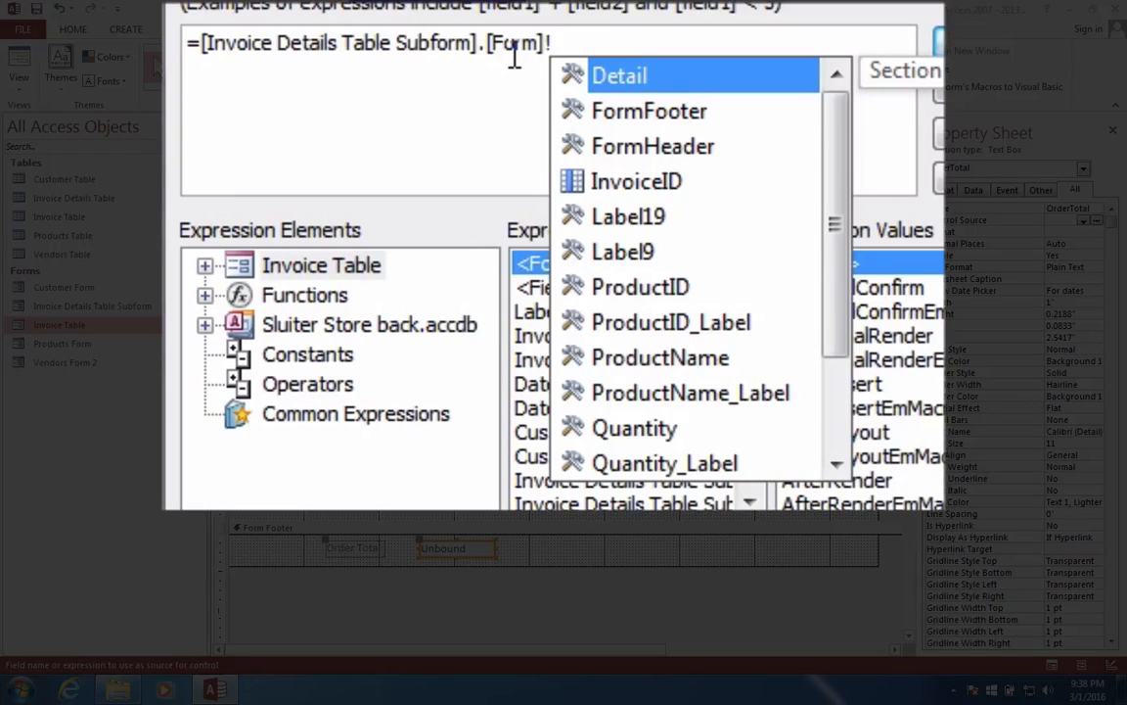
pyautogui.write('tot')
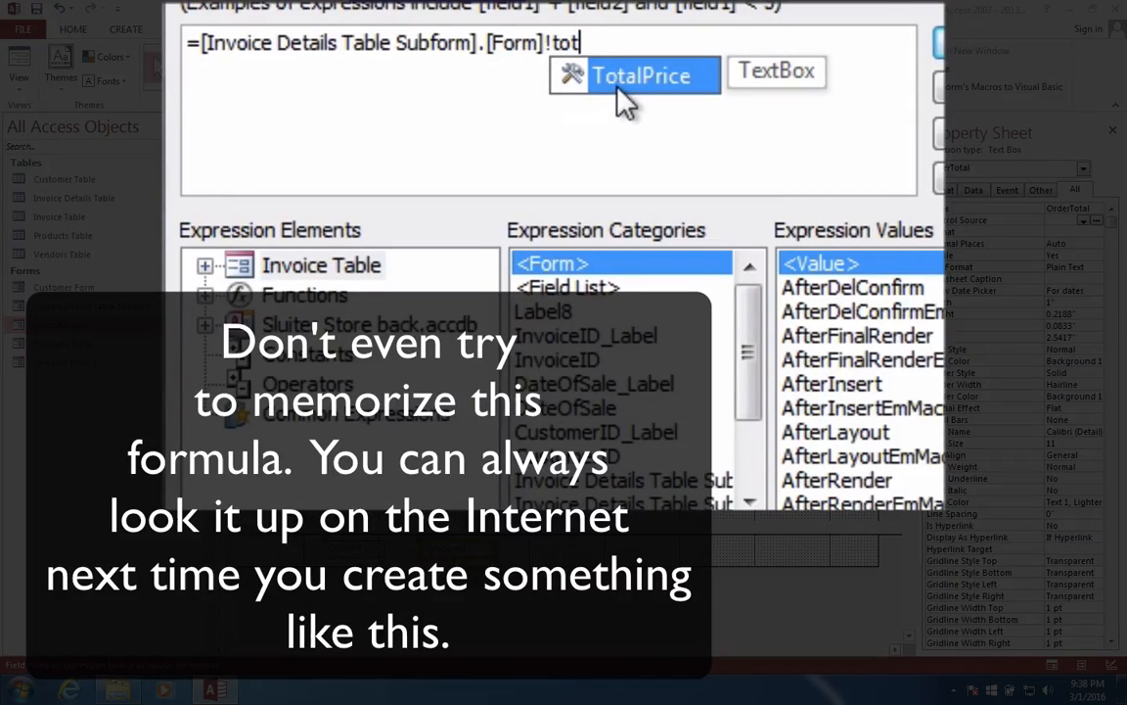
pyautogui.doubleClick(562, 74)
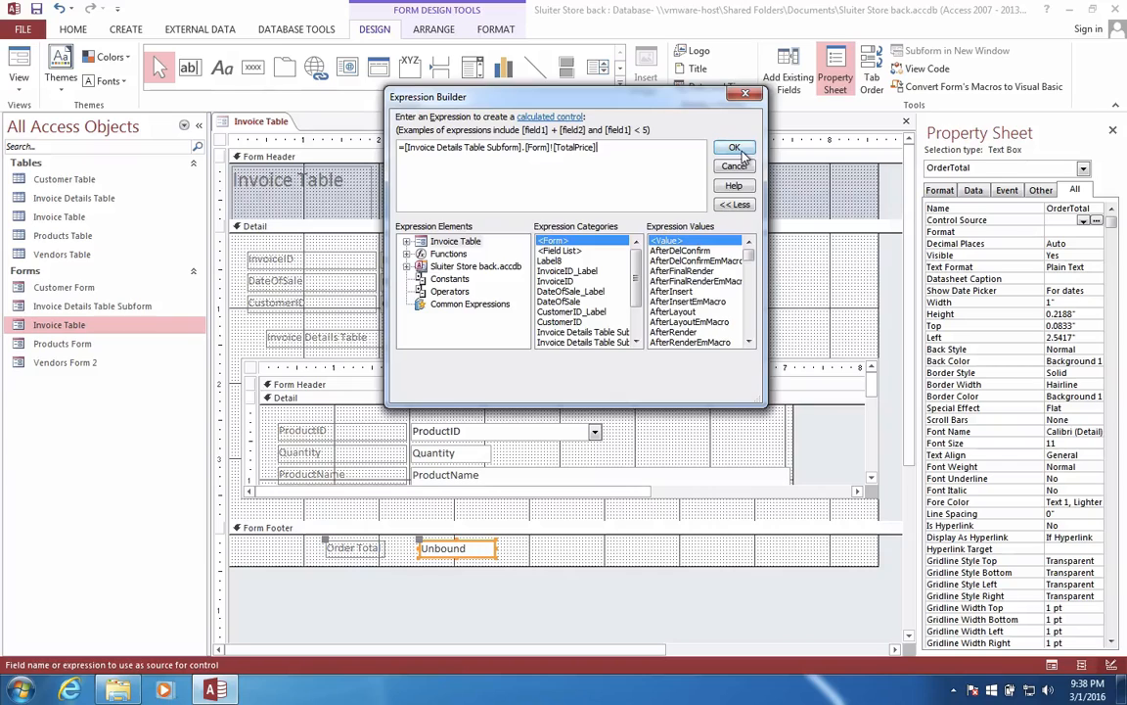
pyautogui.click(735, 148)
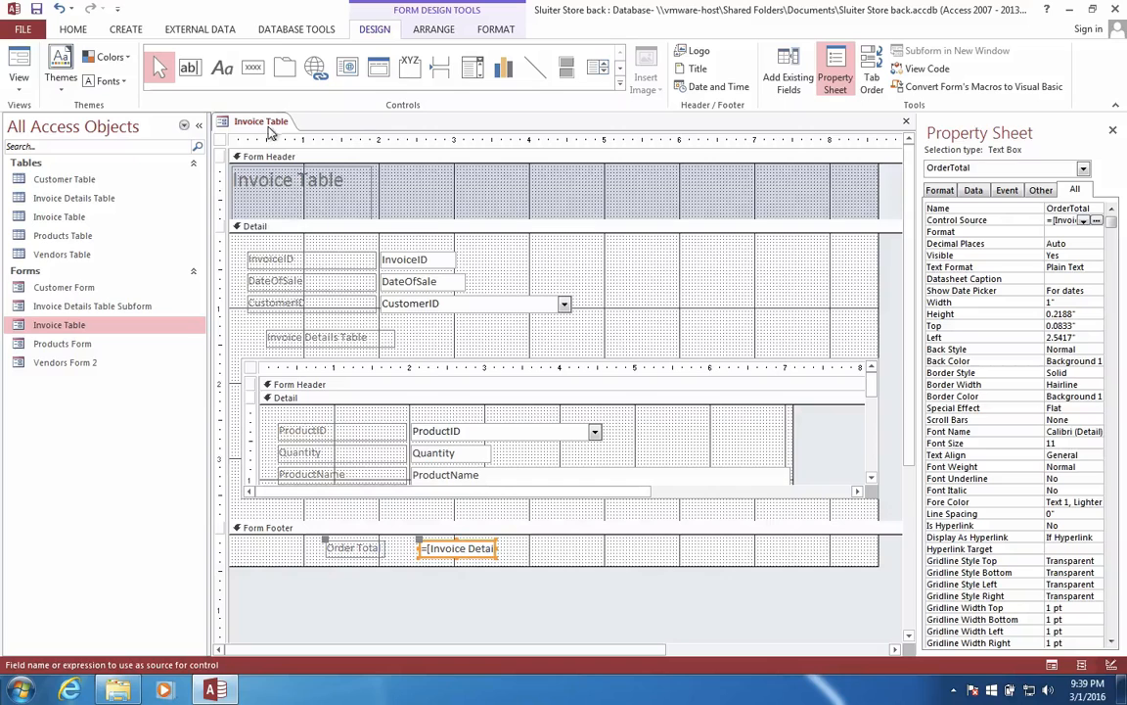
# Step: Save the Invoice Table form and switch it to Form View
pyautogui.rightClick(247, 120)
pyautogui.click(281, 135)
pyautogui.rightClick(271, 124)
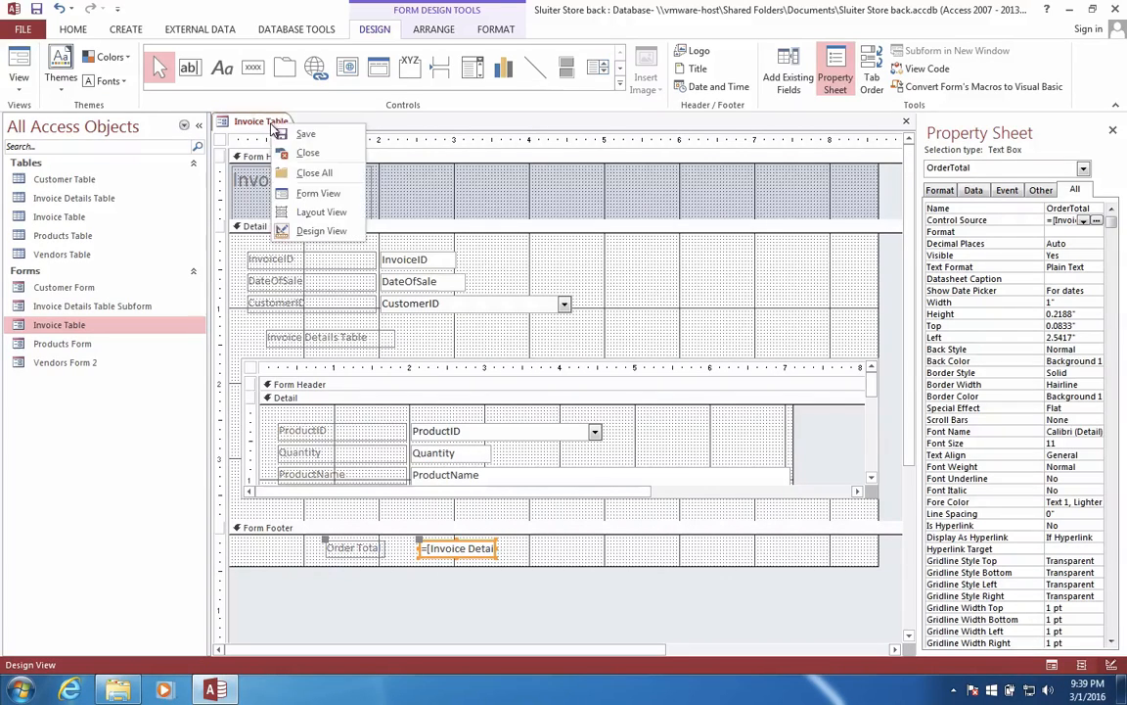
pyautogui.click(304, 194)
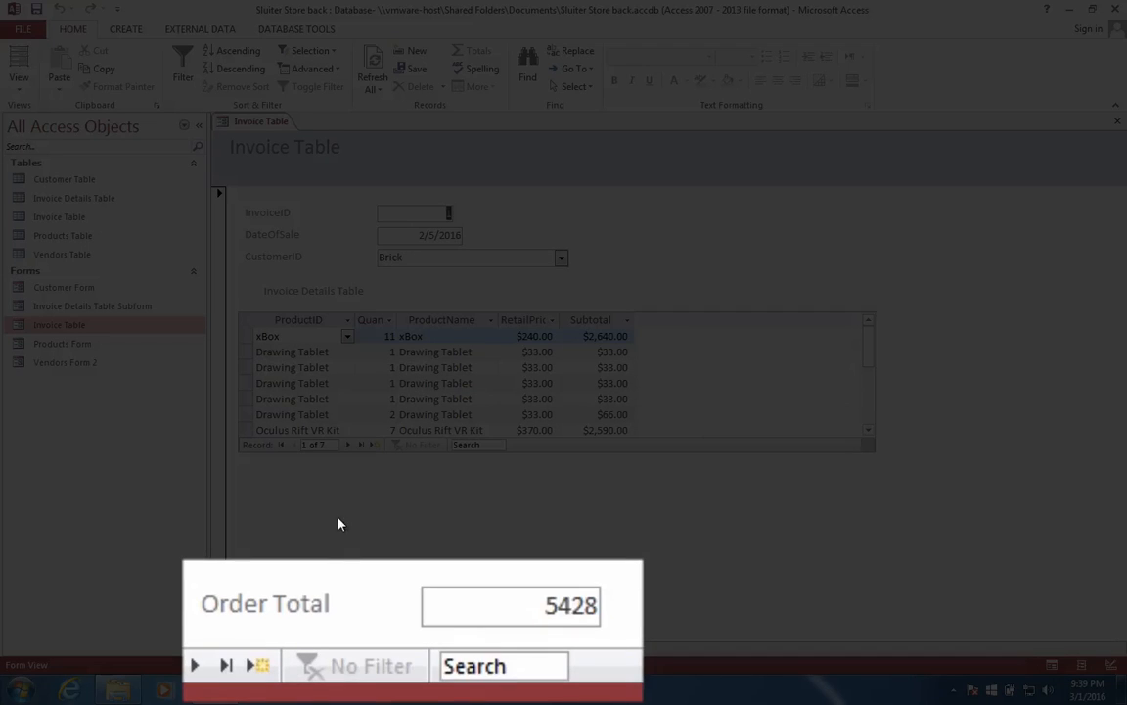
# Step: Go through the next two invoice records and check the Order Total value in the footer for each
pyautogui.click(196, 670)
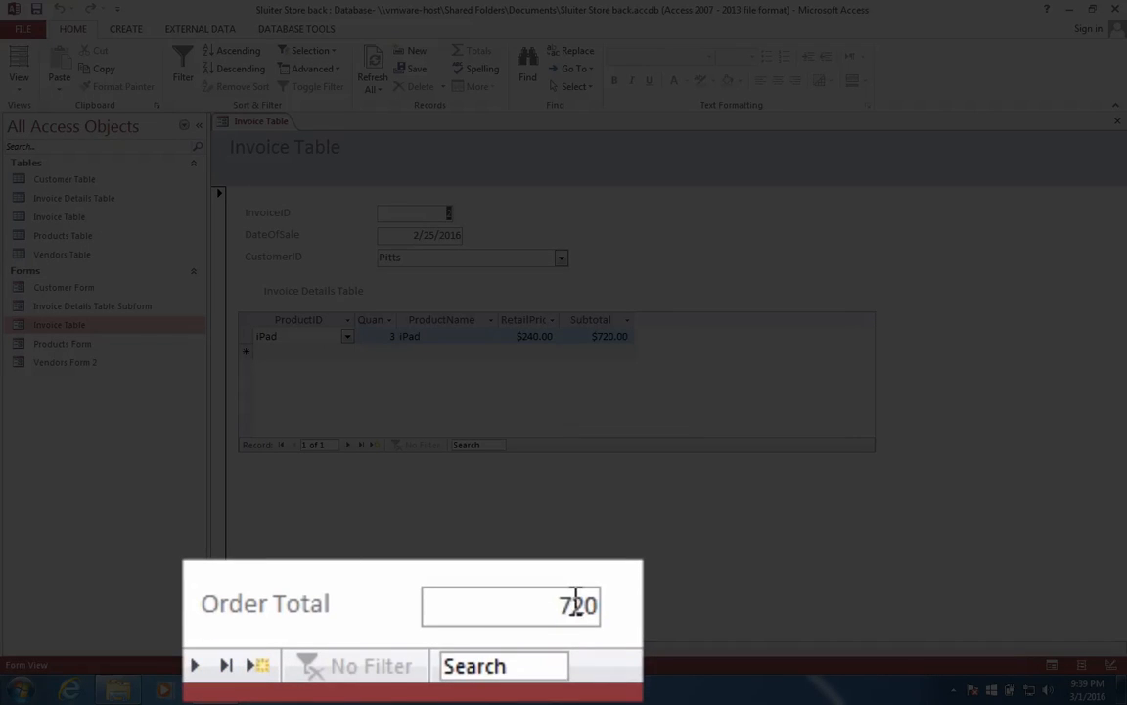
pyautogui.click(195, 669)
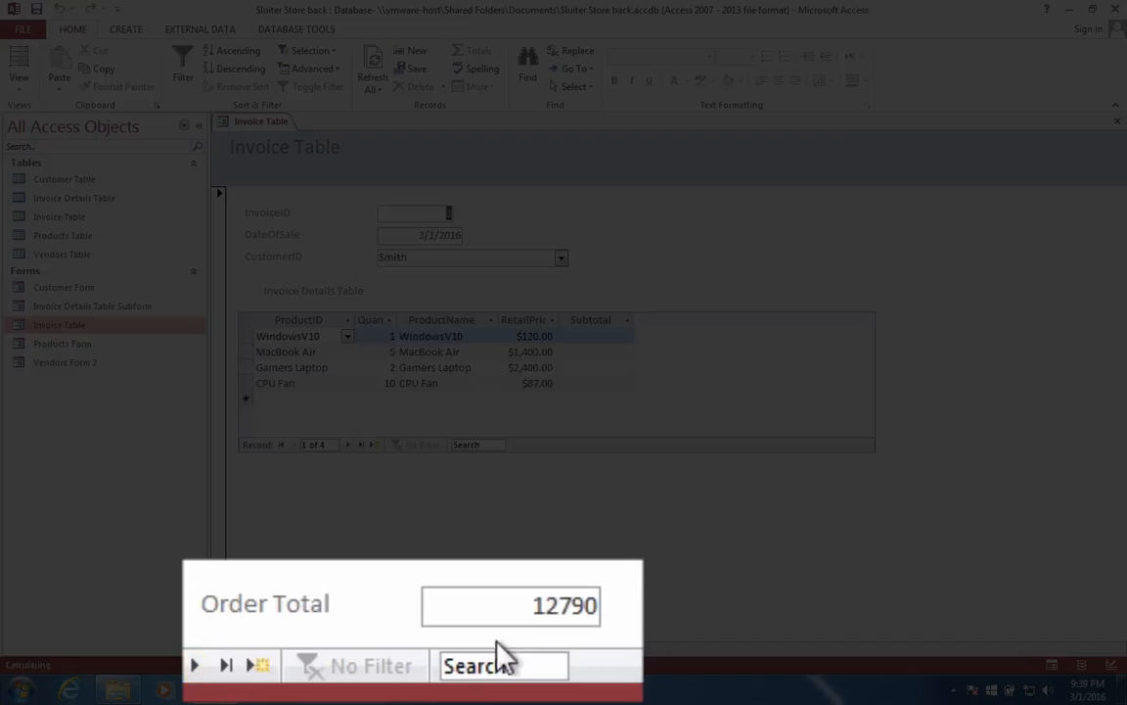
pyautogui.doubleClick(541, 605)
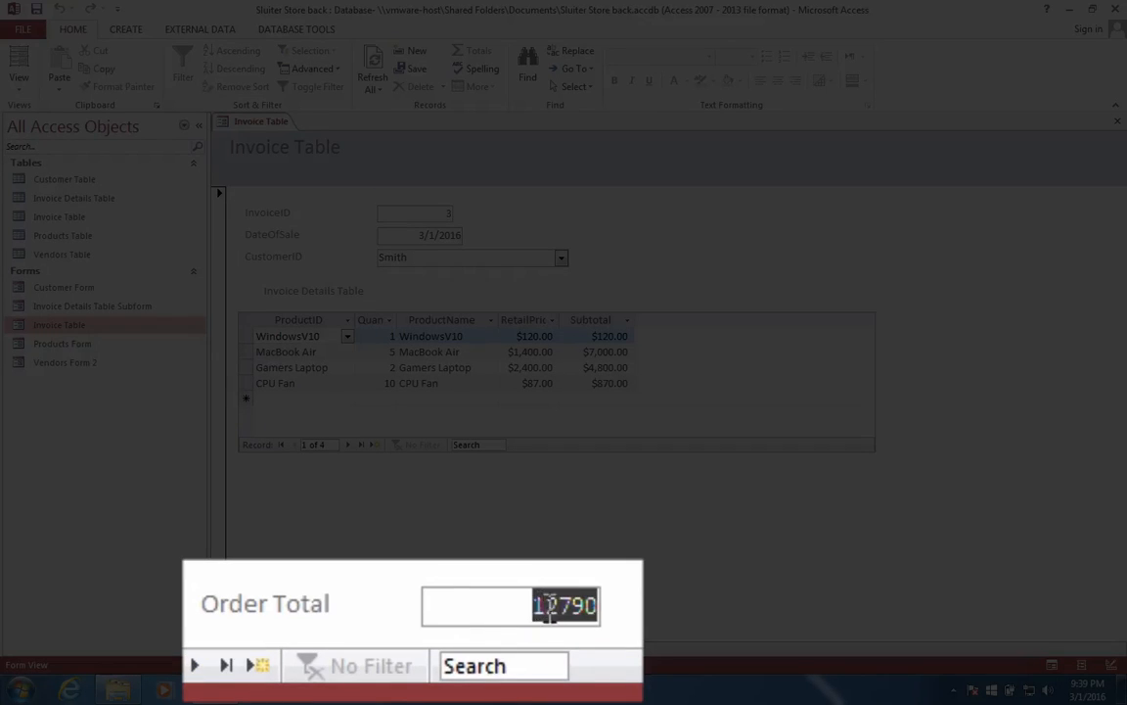
# Step: Return the Invoice Table form to Design View and set the OrderTotal text box's format to Currency
pyautogui.rightClick(260, 122)
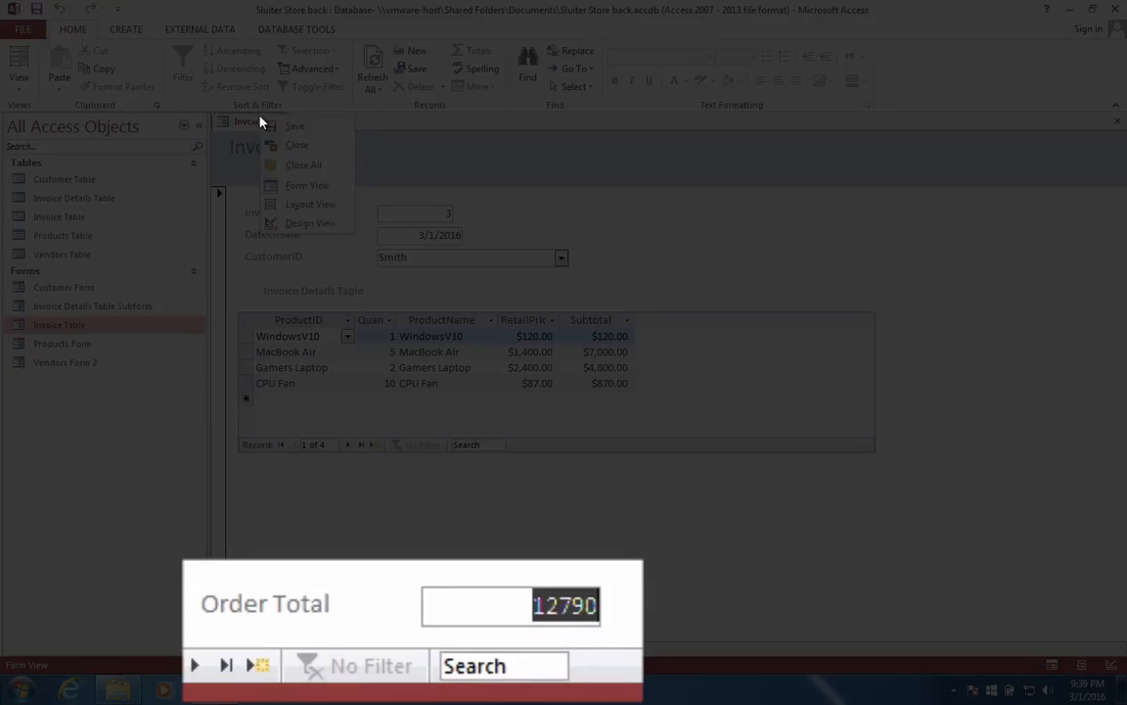
pyautogui.click(286, 205)
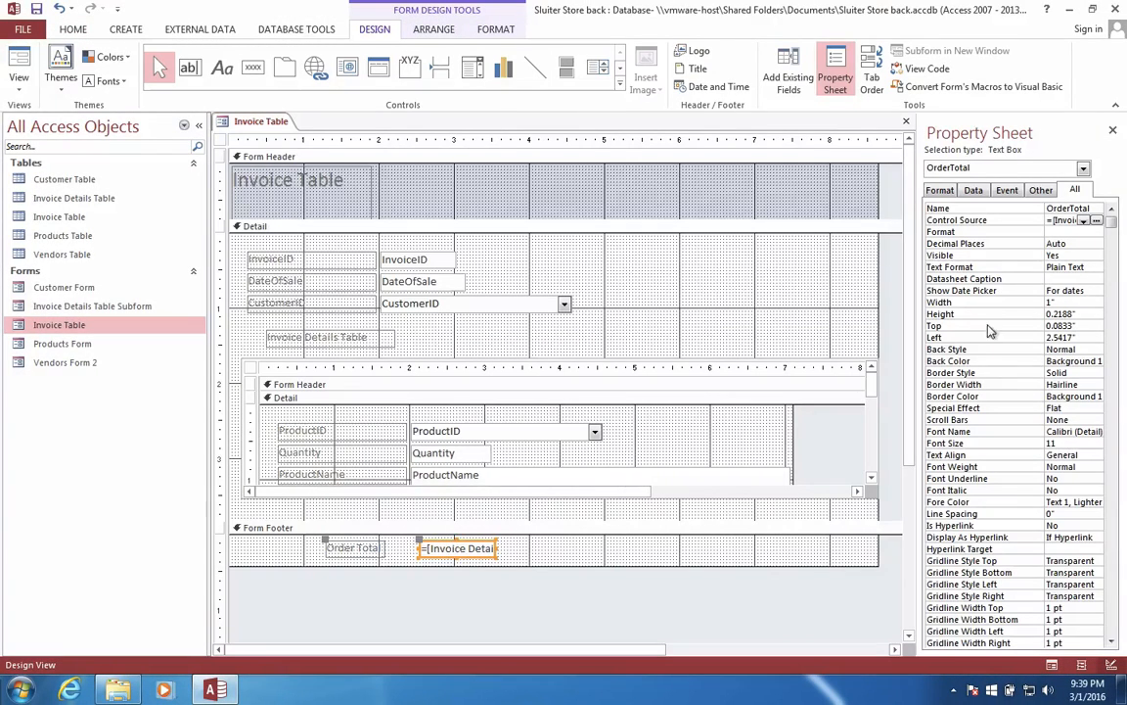
pyautogui.click(984, 234)
pyautogui.click(1098, 233)
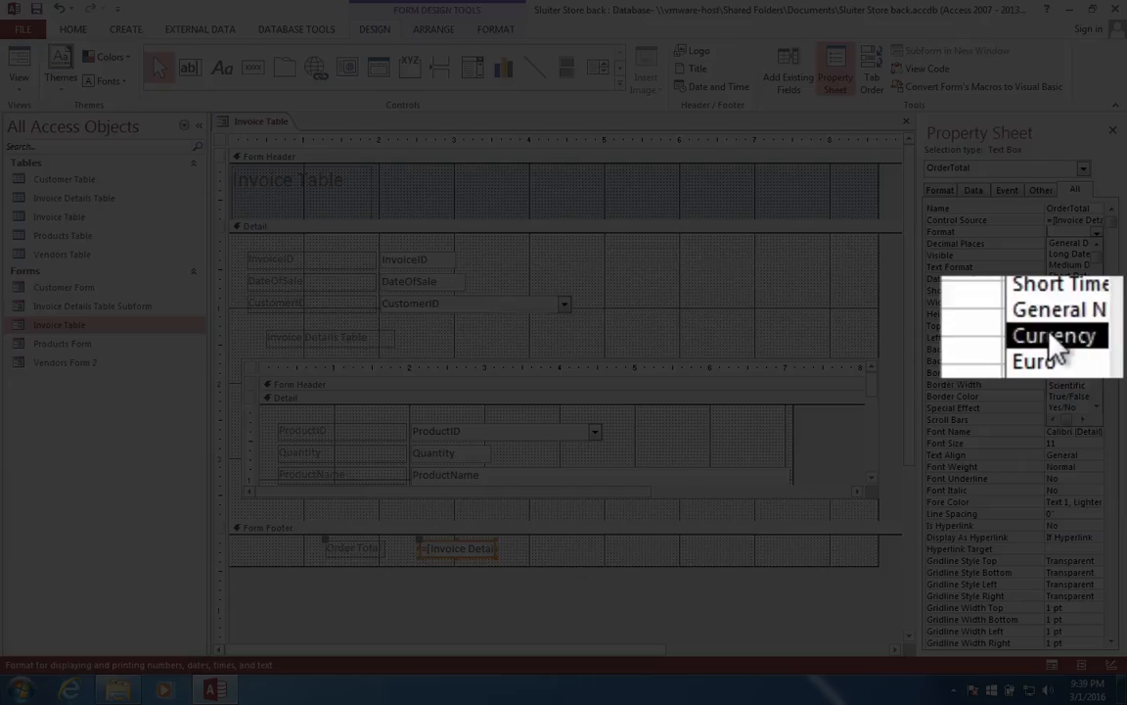
pyautogui.click(1067, 329)
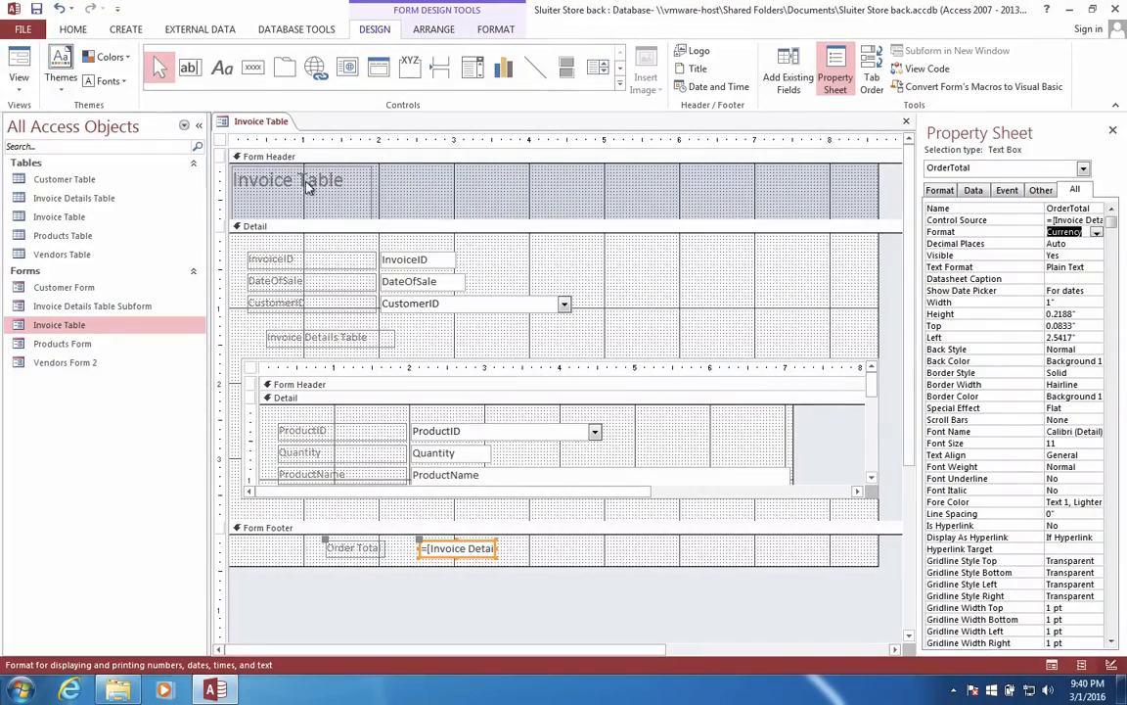
# Step: Show the Invoice Table form in Form View and check the currency formatting of the Order Total in the footer
pyautogui.rightClick(246, 121)
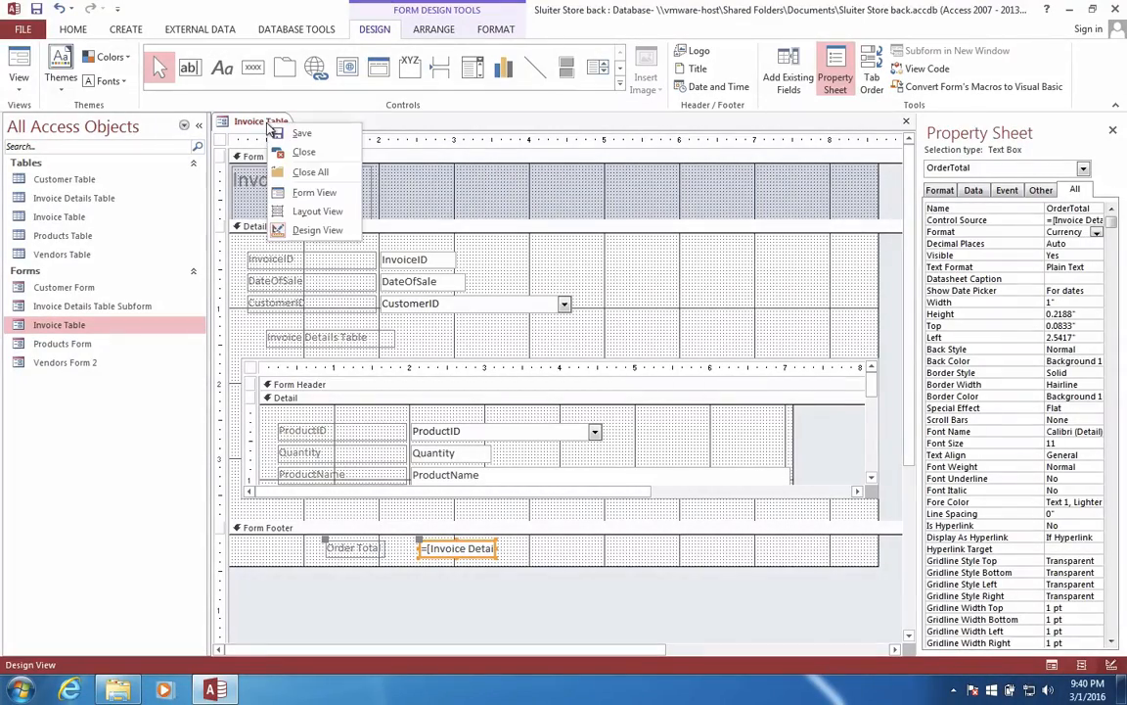
pyautogui.click(314, 191)
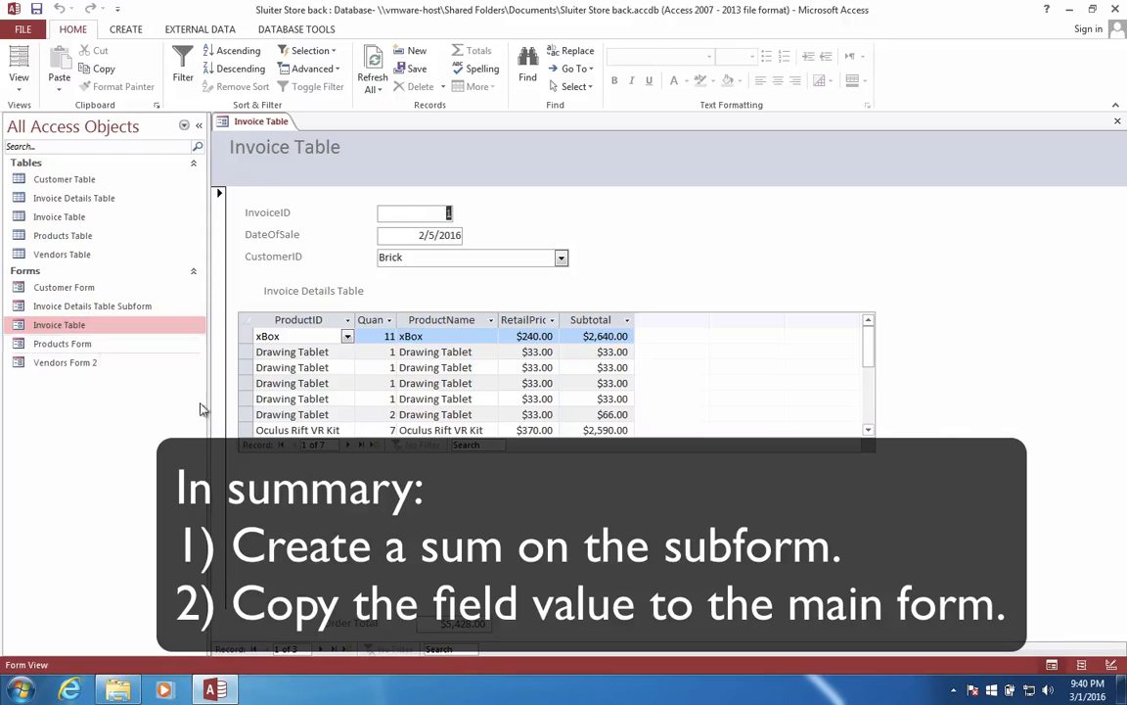
pyautogui.moveTo(440, 623); pyautogui.dragTo(490, 625)
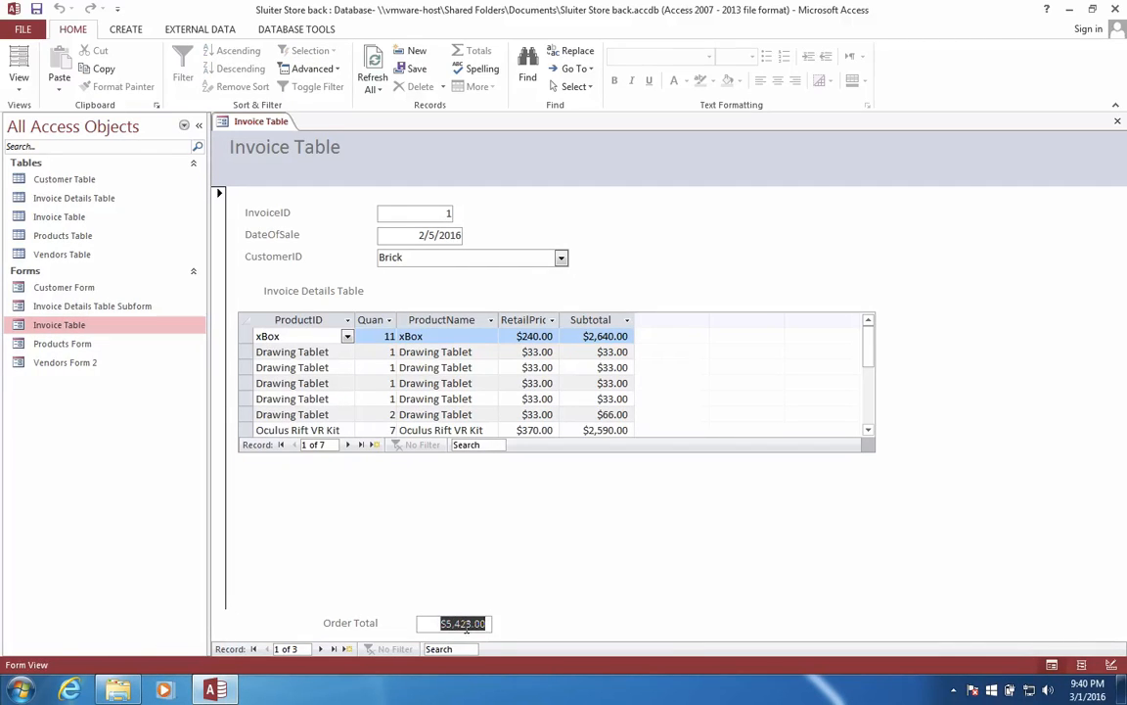